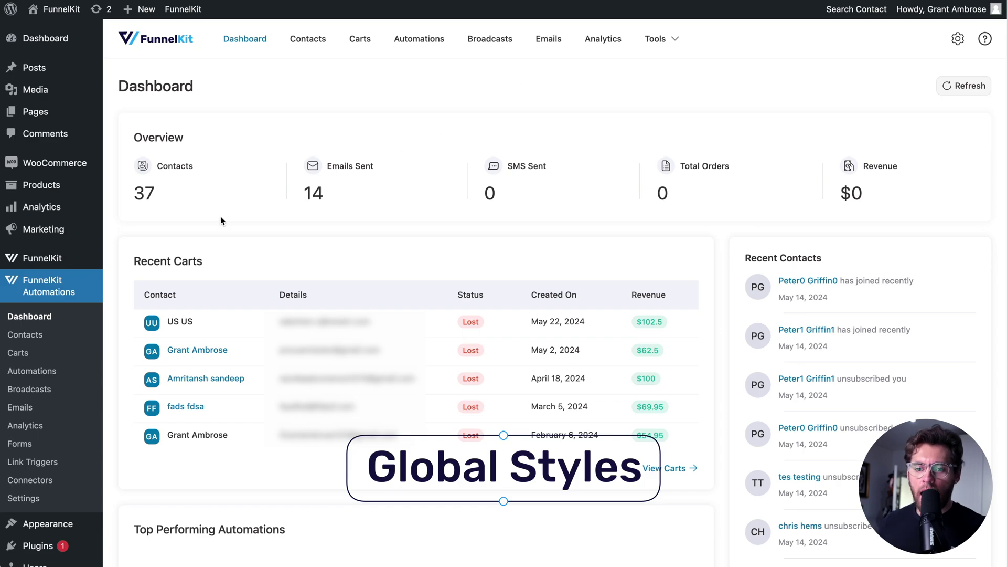
Open the Emails Global Styles page with its brand logo settings and live email preview
left_click(44, 409)
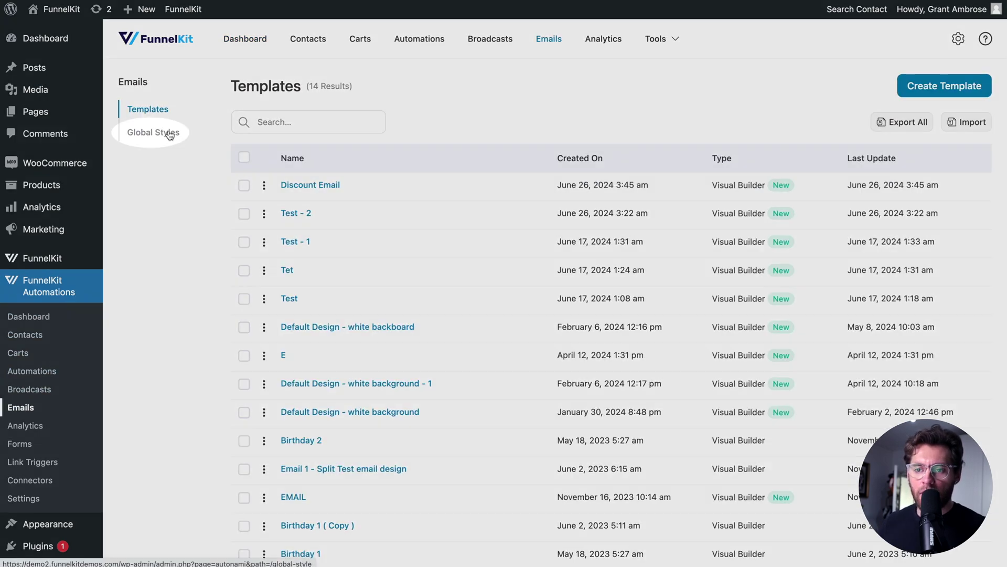
left_click(169, 134)
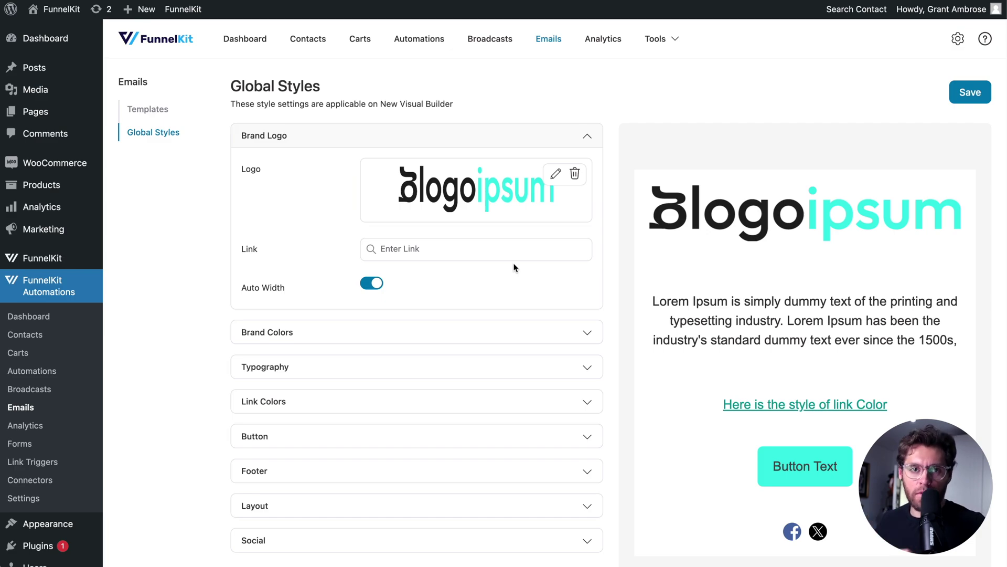
Toggle the brand logo's Auto Width off and back on, leaving it at auto width
left_click(372, 283)
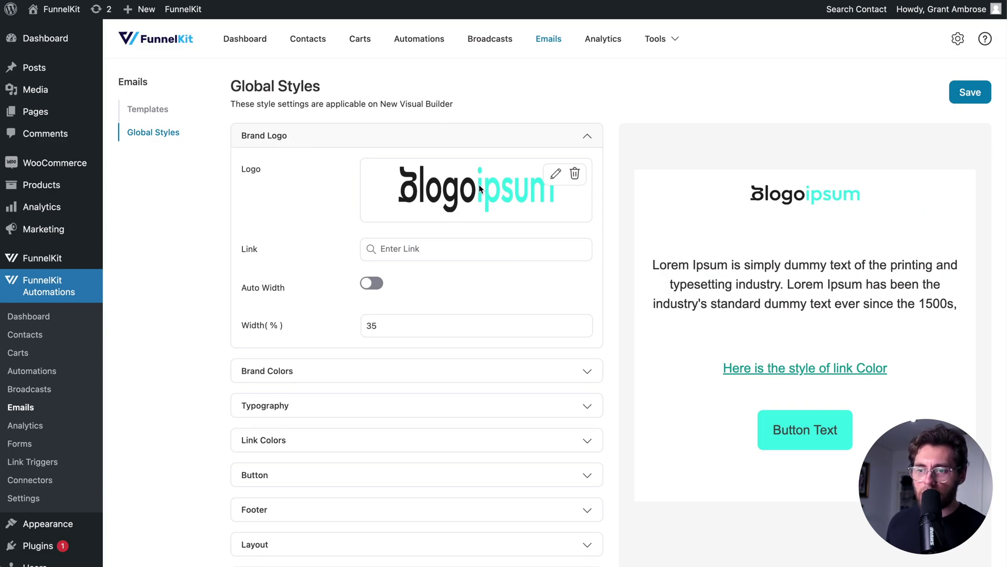
left_click(433, 250)
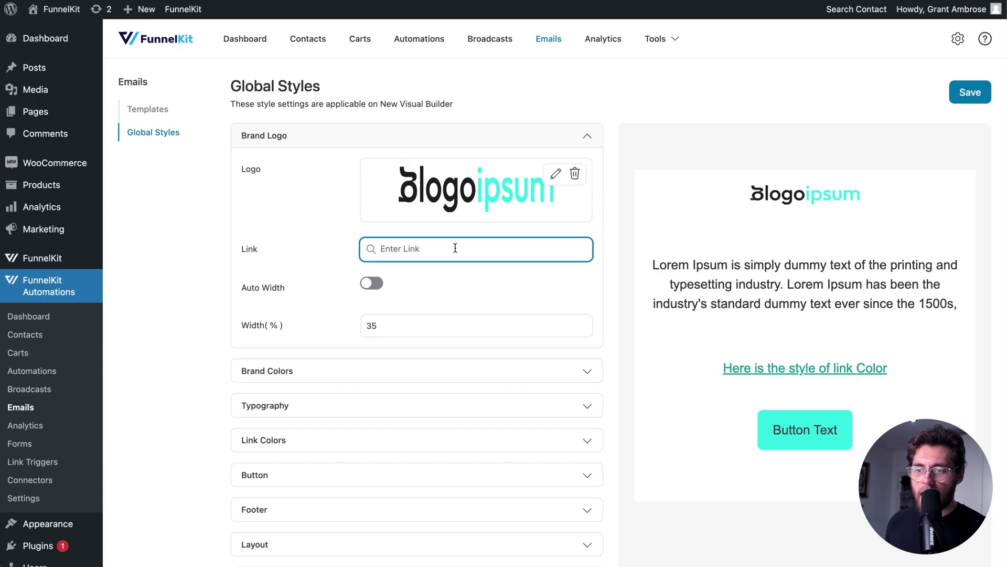
left_click(378, 285)
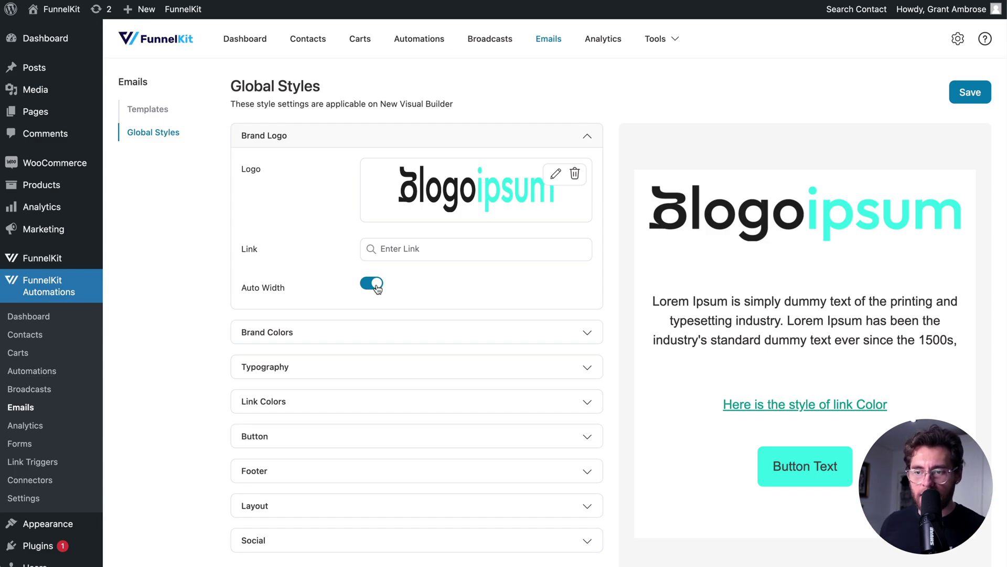
left_click(411, 138)
Add a trial red #F60000 brand colour, then delete it, keeping the original three colours
left_click(412, 171)
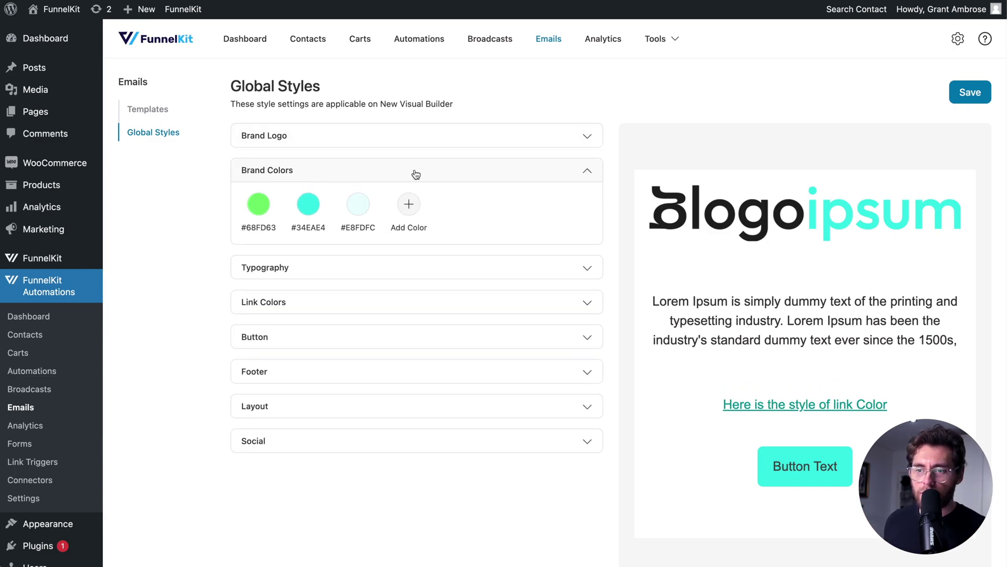
left_click(412, 208)
left_click_drag(434, 254, 483, 238)
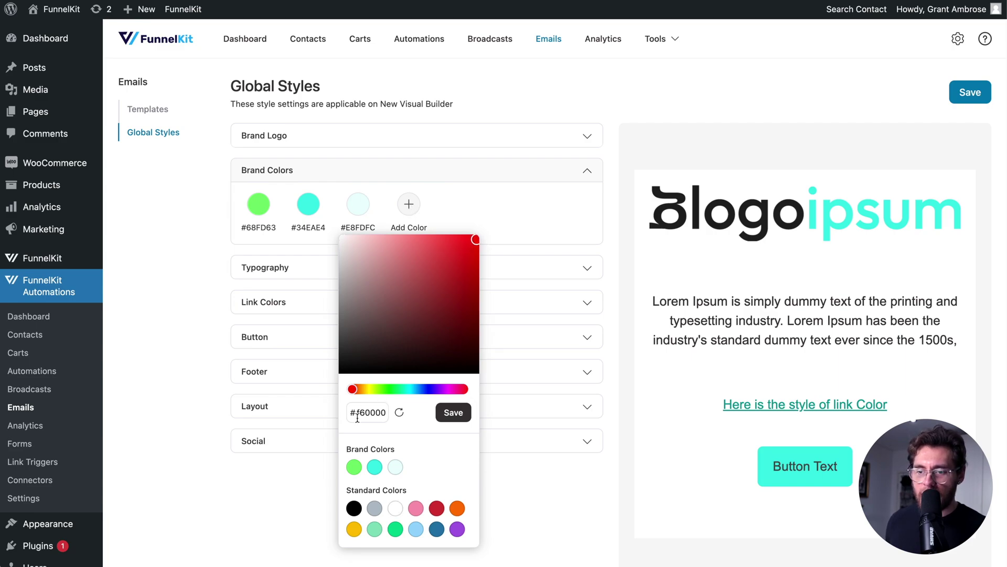
left_click(444, 412)
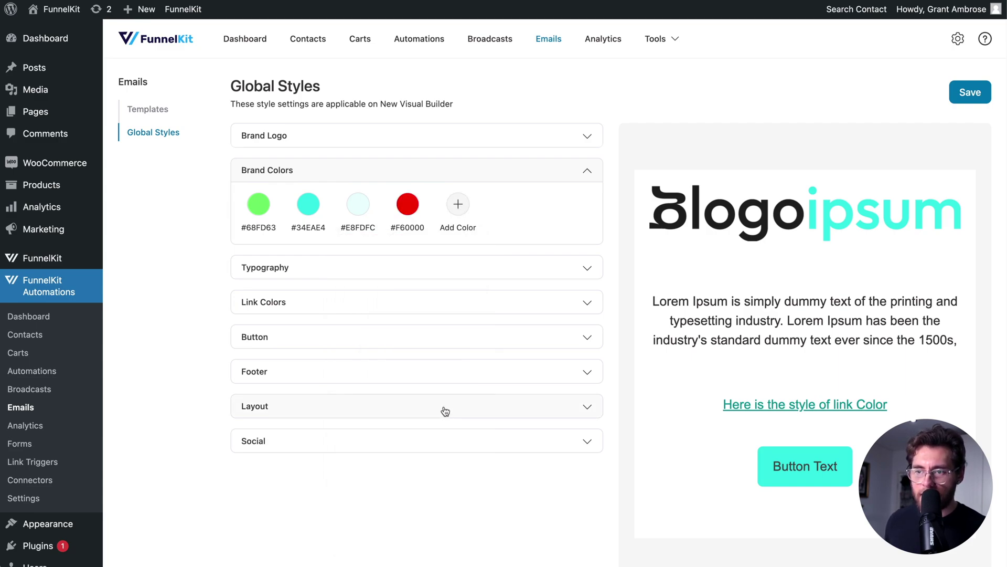
left_click(409, 207)
left_click(396, 414)
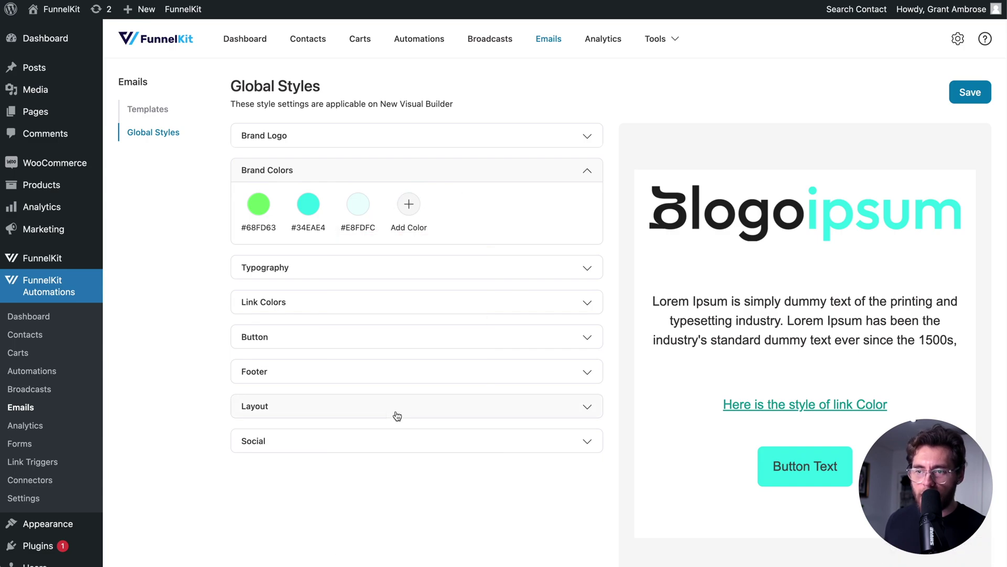
left_click(402, 174)
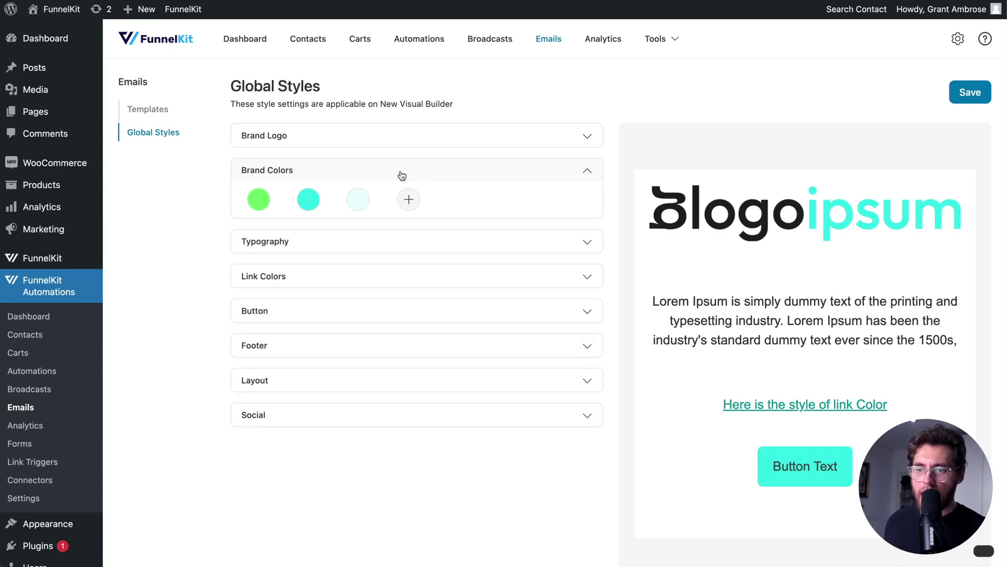
left_click(395, 201)
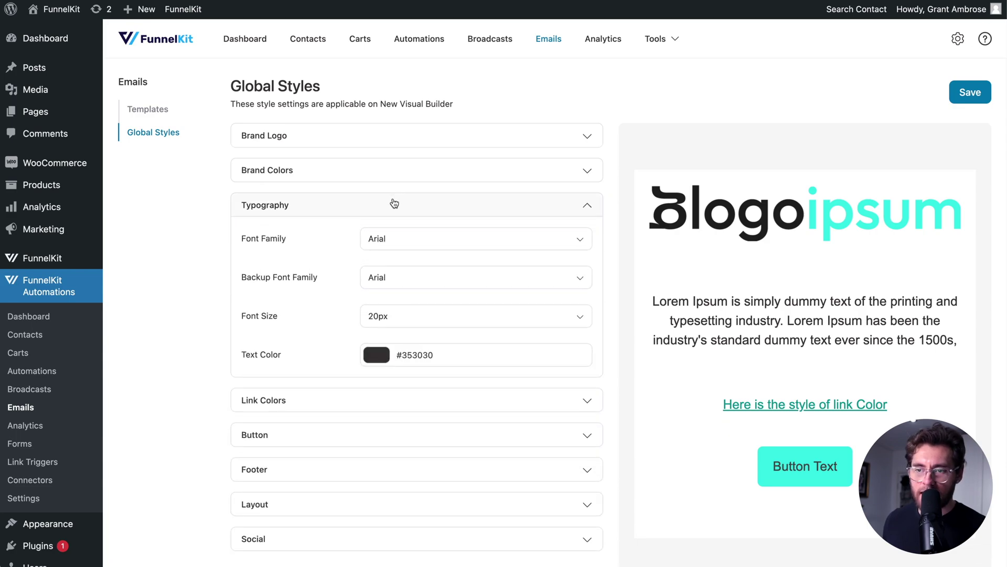
left_click(388, 246)
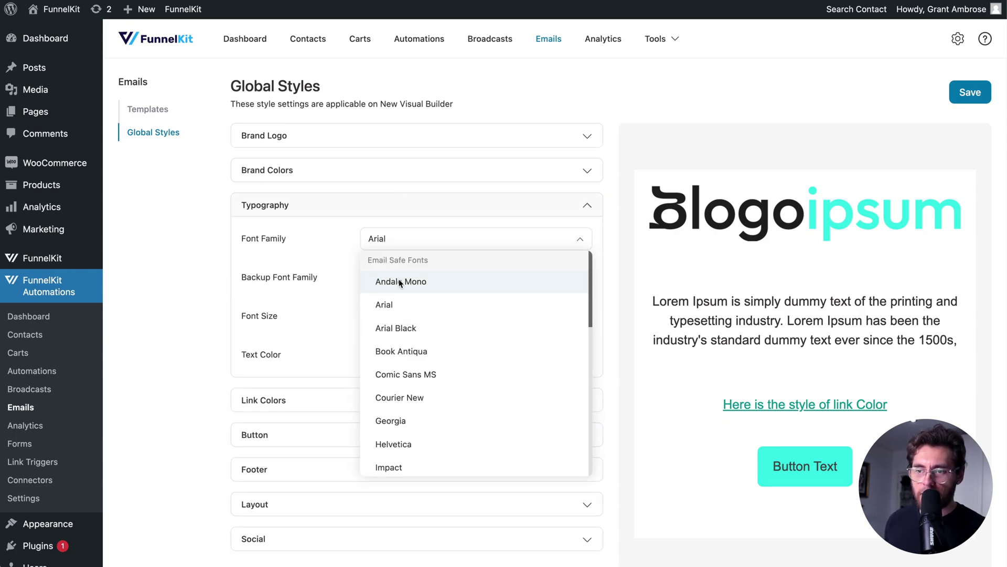
scroll(400, 284, "down", 5)
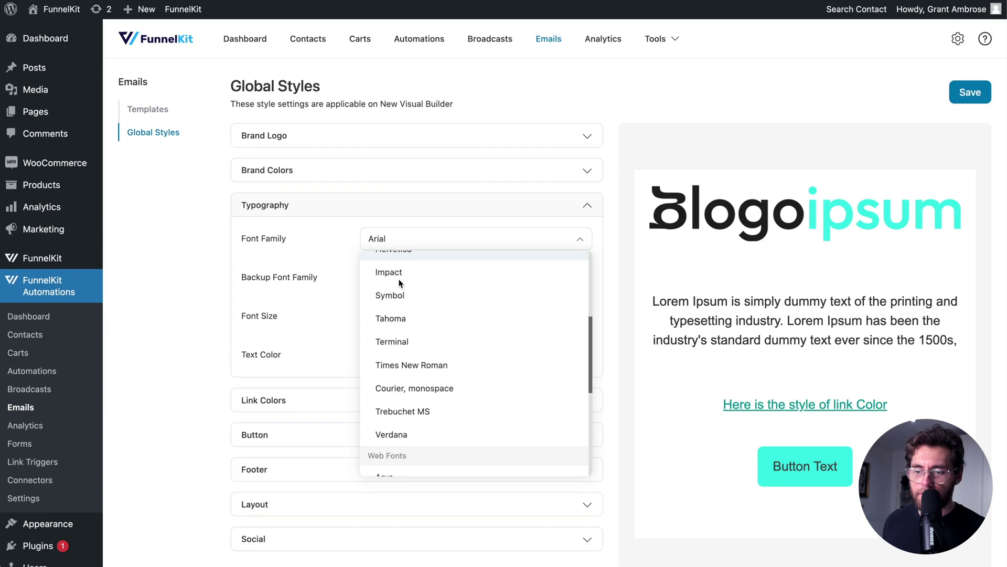
scroll(399, 357, "down", 5)
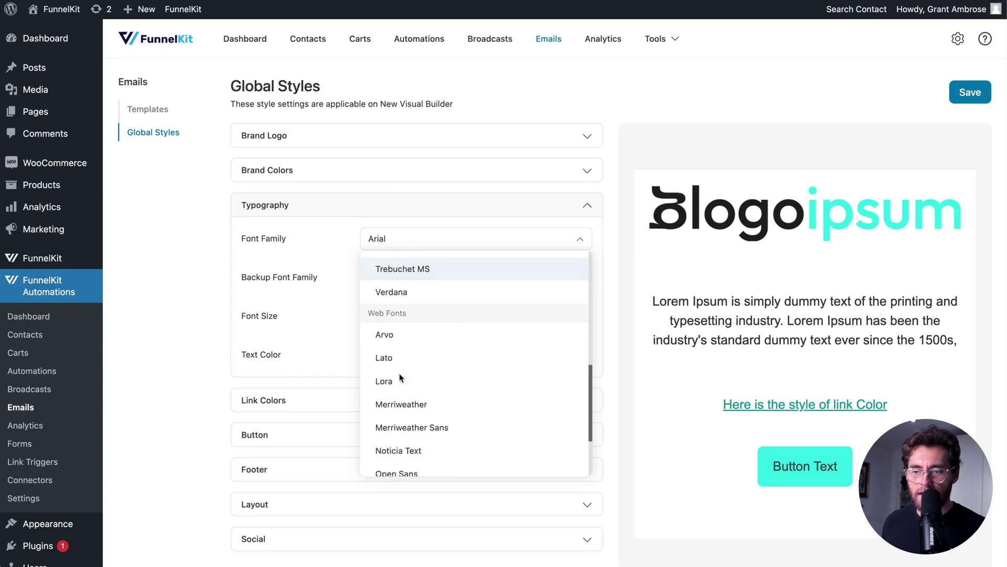
scroll(399, 376, "down", 2)
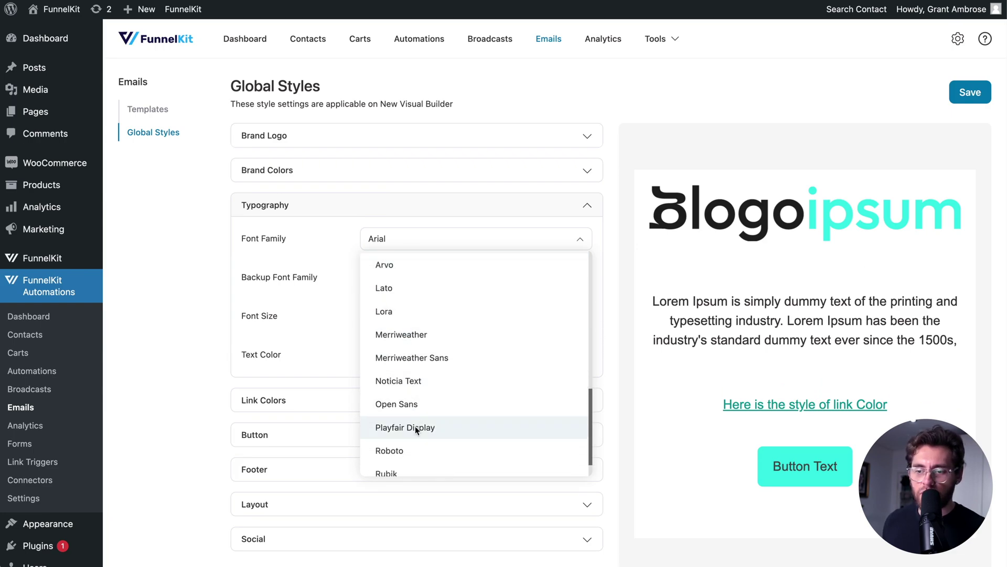
left_click(308, 251)
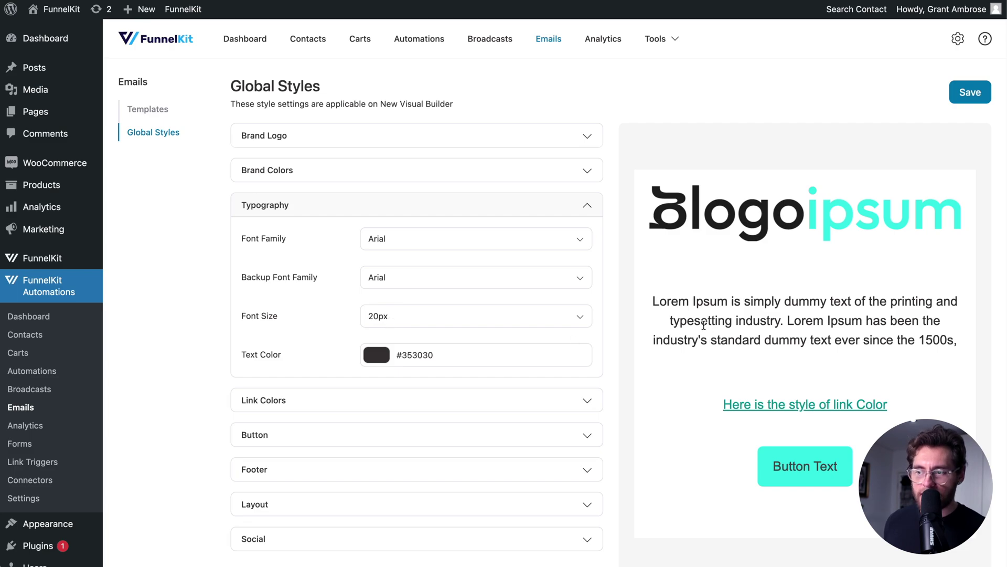
left_click(378, 360)
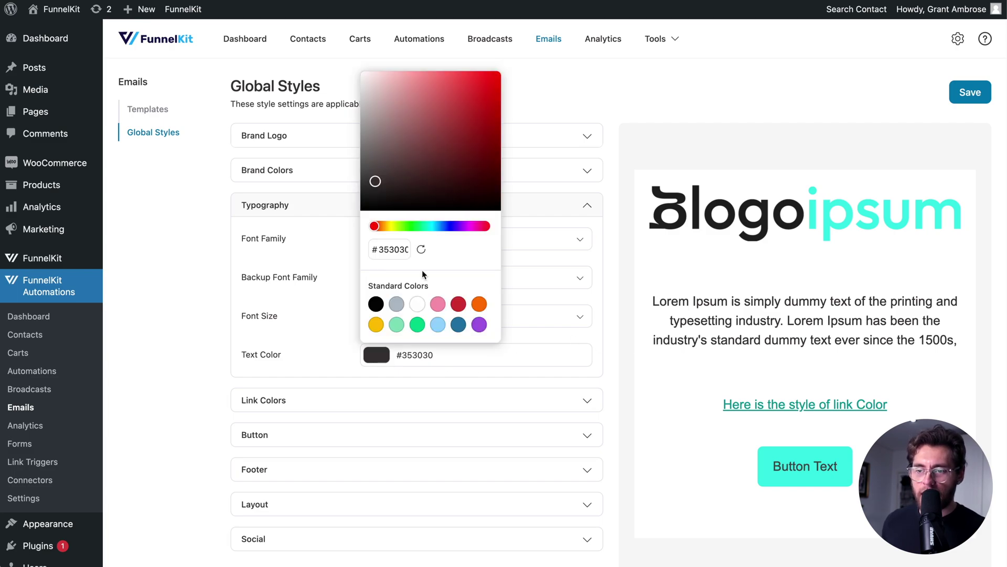
left_click(437, 182)
mouse_move(437, 182)
left_mouse_down()
mouse_move(448, 146)
mouse_move(479, 126)
mouse_move(416, 178)
mouse_move(383, 159)
left_mouse_up()
mouse_move(479, 162)
left_mouse_down()
mouse_move(472, 112)
mouse_move(448, 99)
left_mouse_up()
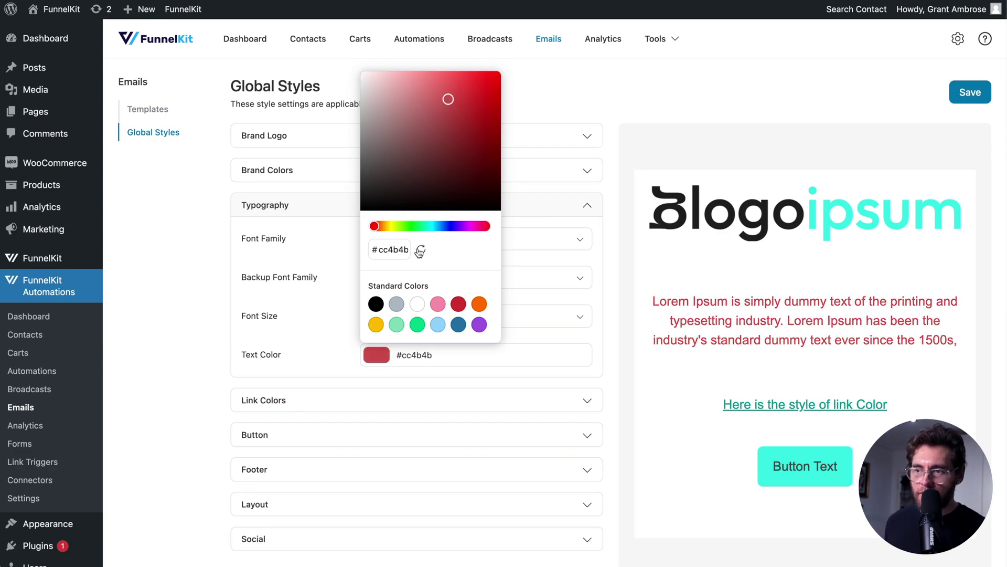
left_click(399, 209)
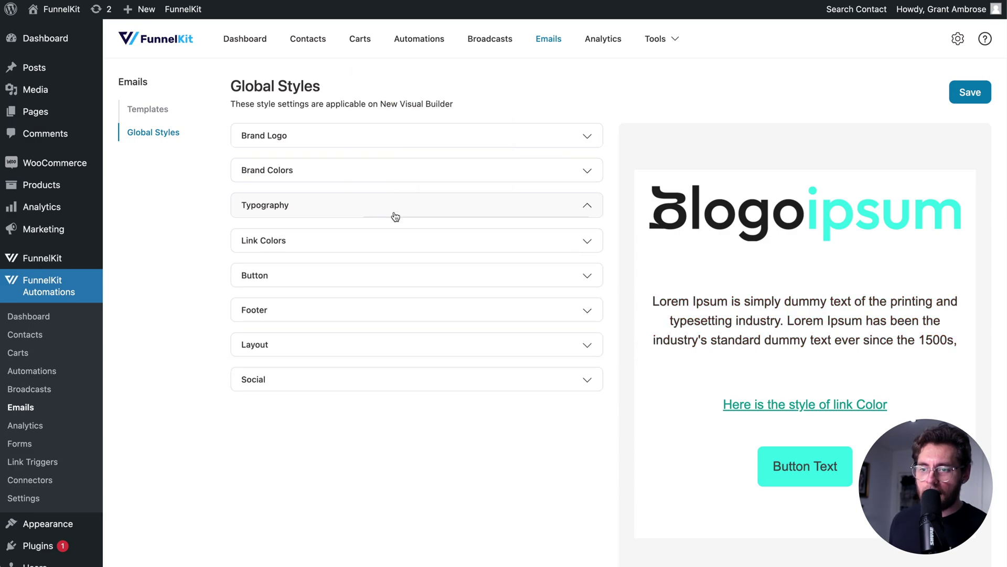
left_click(394, 245)
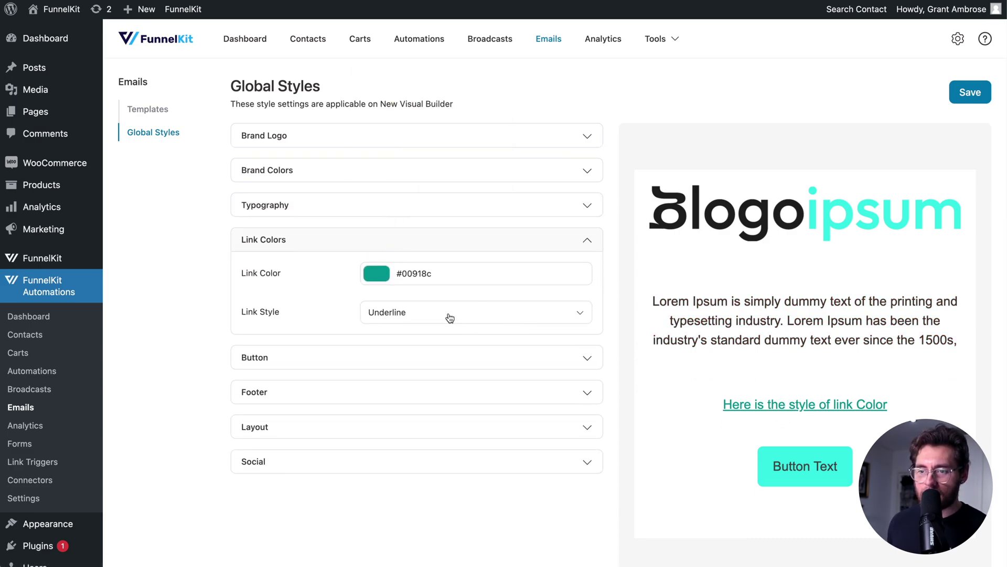
left_click(373, 242)
left_click(373, 274)
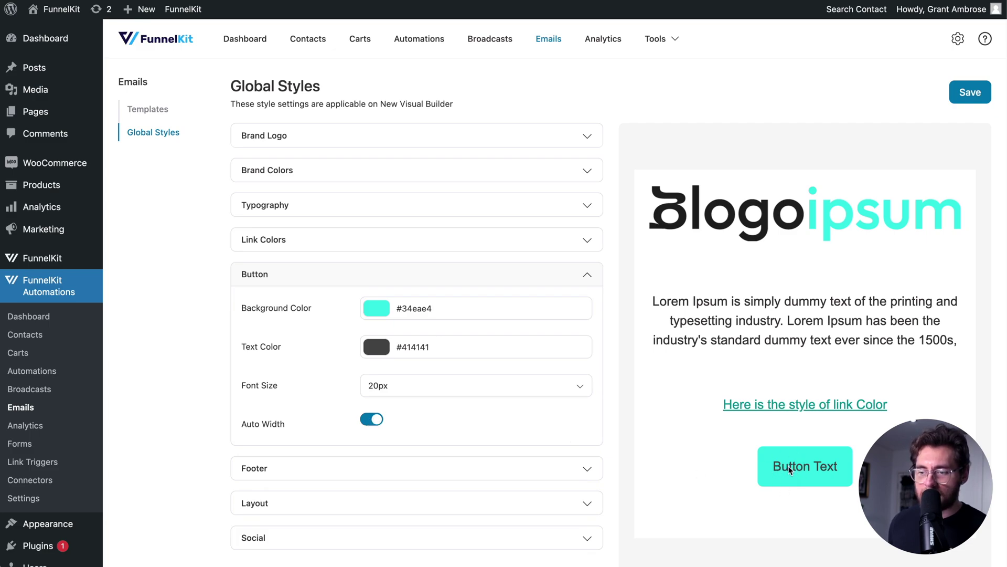
left_click(370, 421)
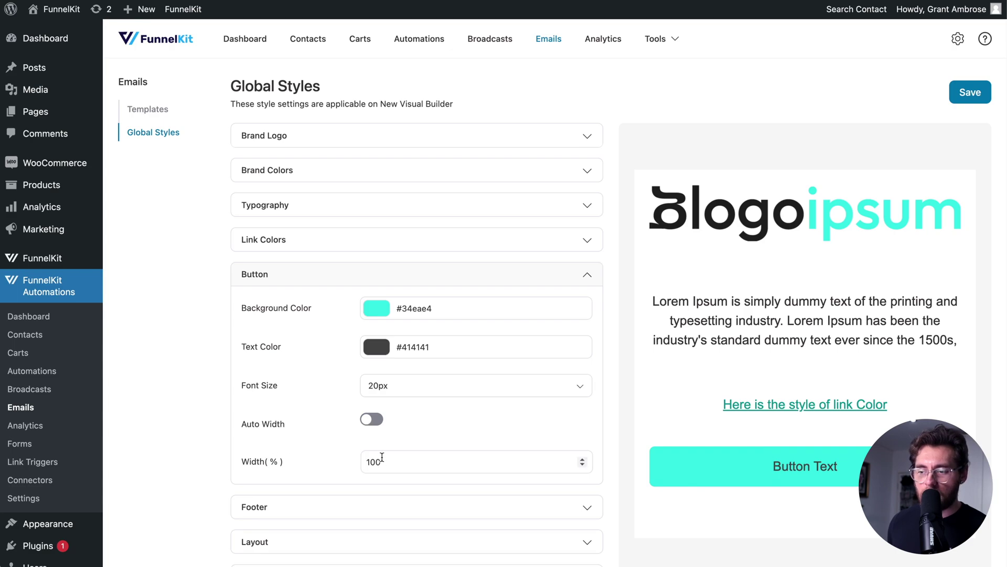
left_click(372, 419)
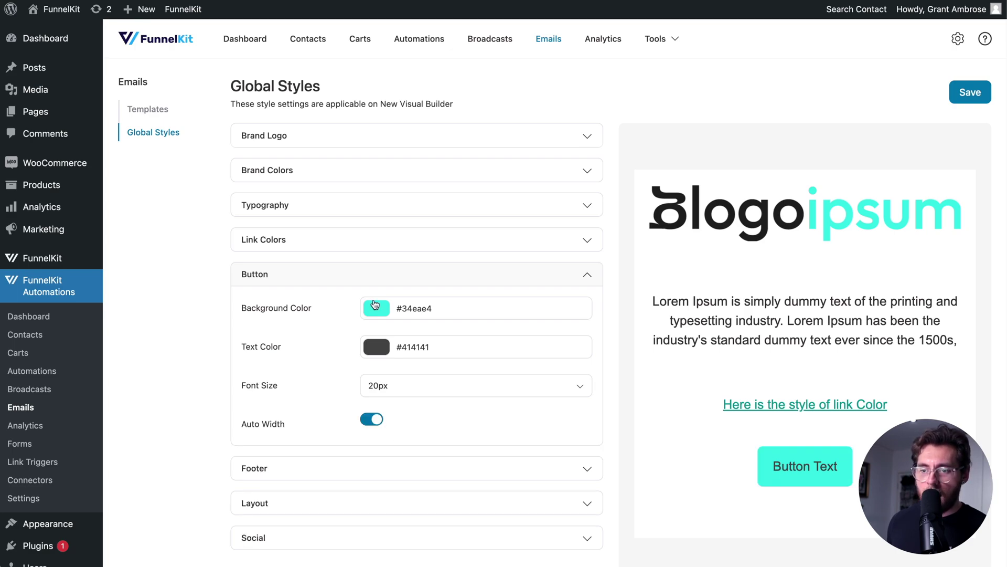
left_click(374, 280)
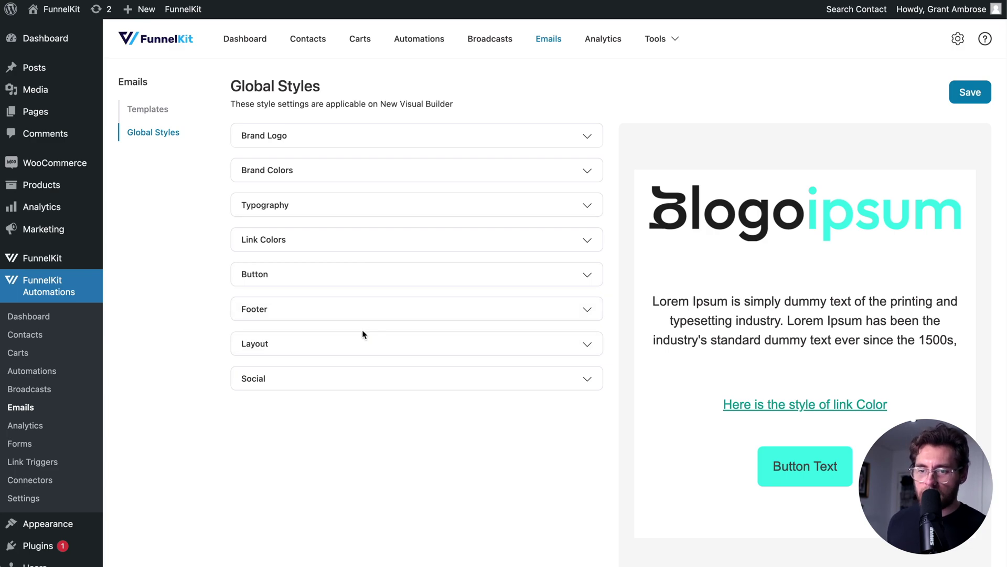
In Layout, try black and light grey content backgrounds and a mauve body background
left_click(364, 341)
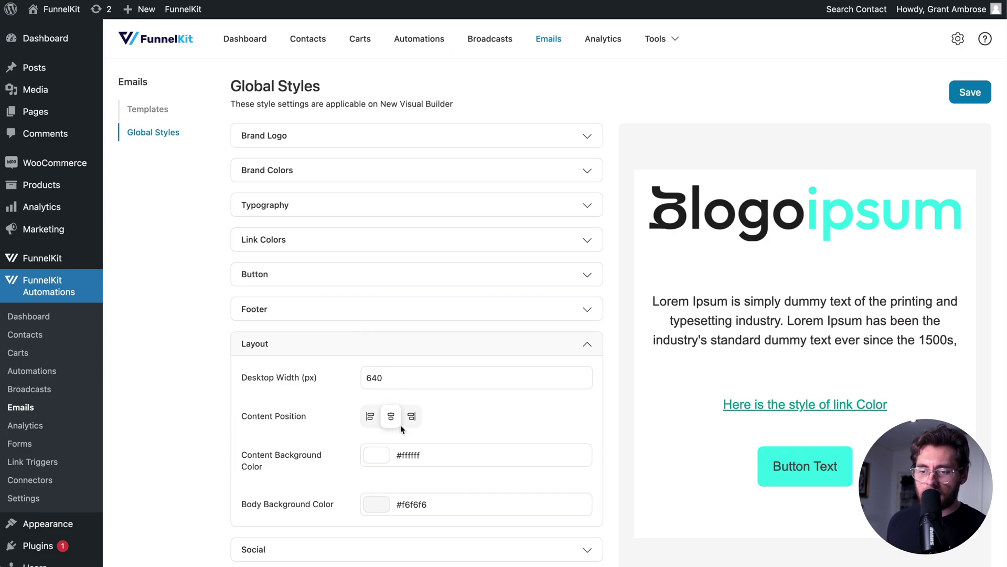
left_click(379, 456)
left_click_drag(419, 262, 430, 325)
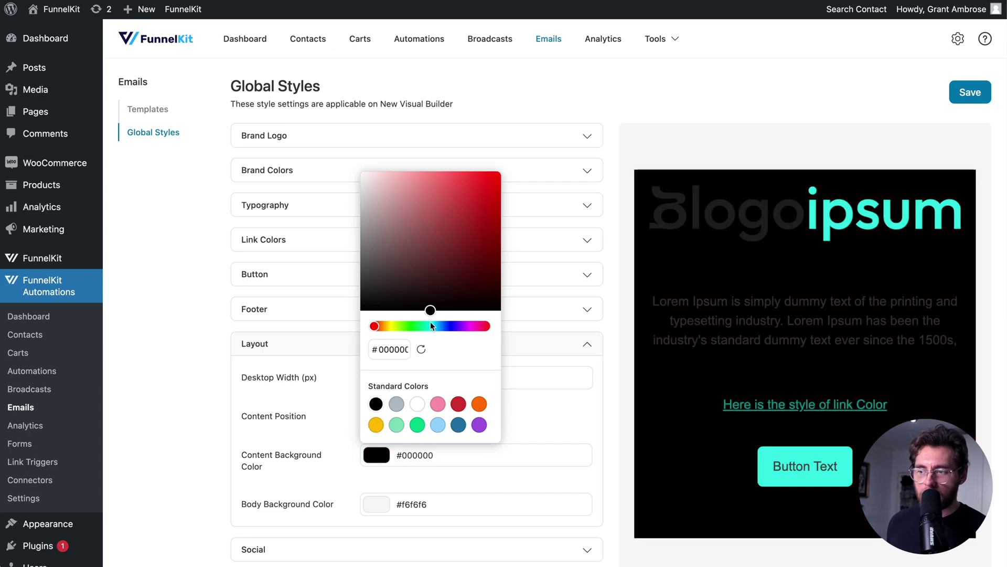
left_click_drag(452, 283, 353, 184)
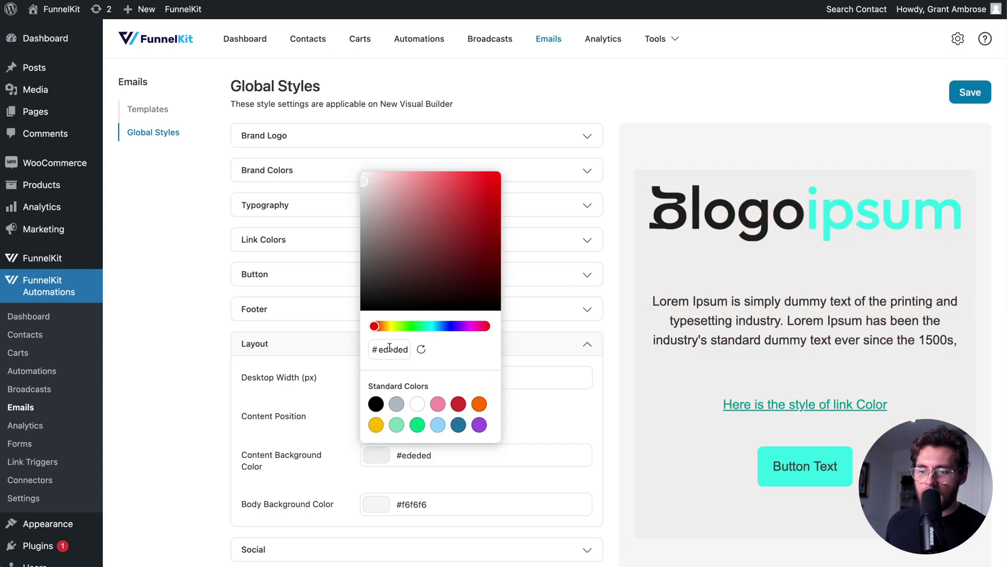
left_click(376, 504)
left_click_drag(421, 263, 382, 288)
Add a Facebook social icon with its link set to #
left_click(388, 549)
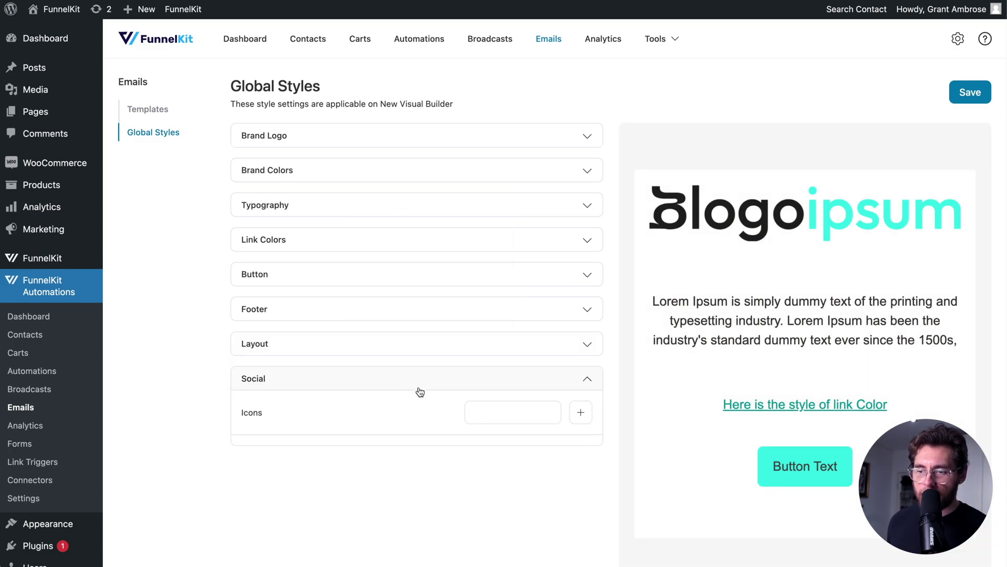
left_click(563, 412)
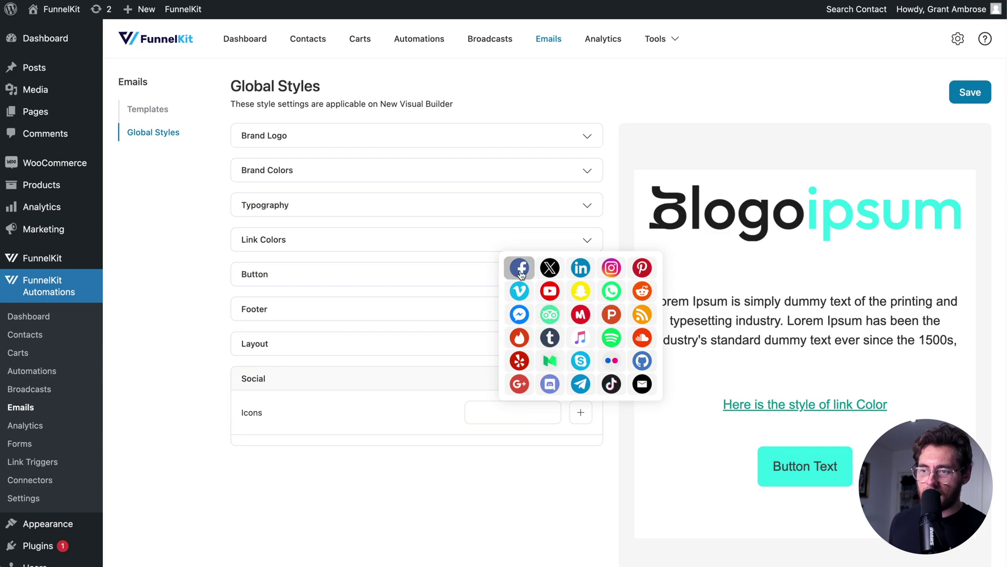
left_click(520, 270)
left_click(444, 475)
type("#")
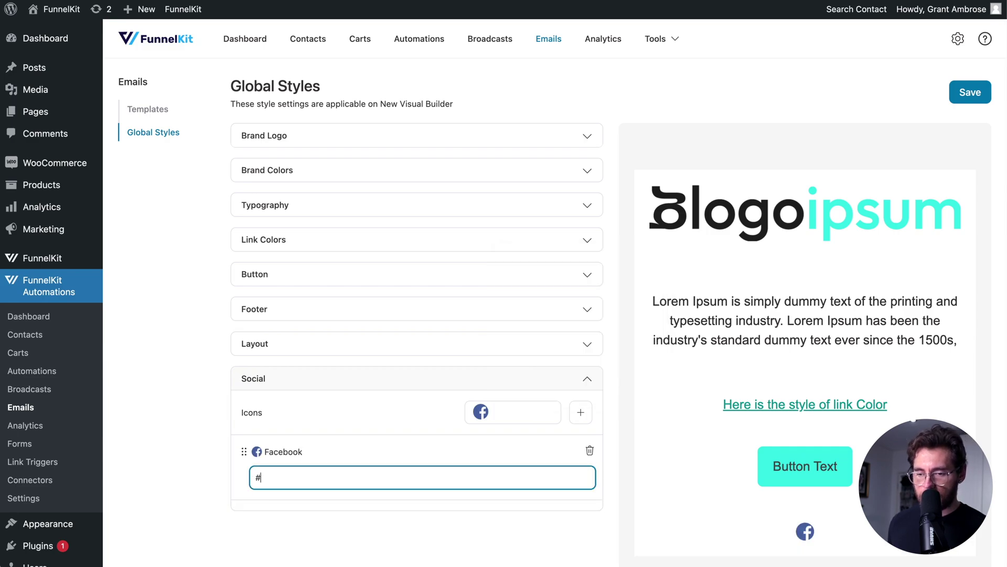
Add an X social icon linking to # and save the global styles
left_click(536, 420)
left_click(549, 268)
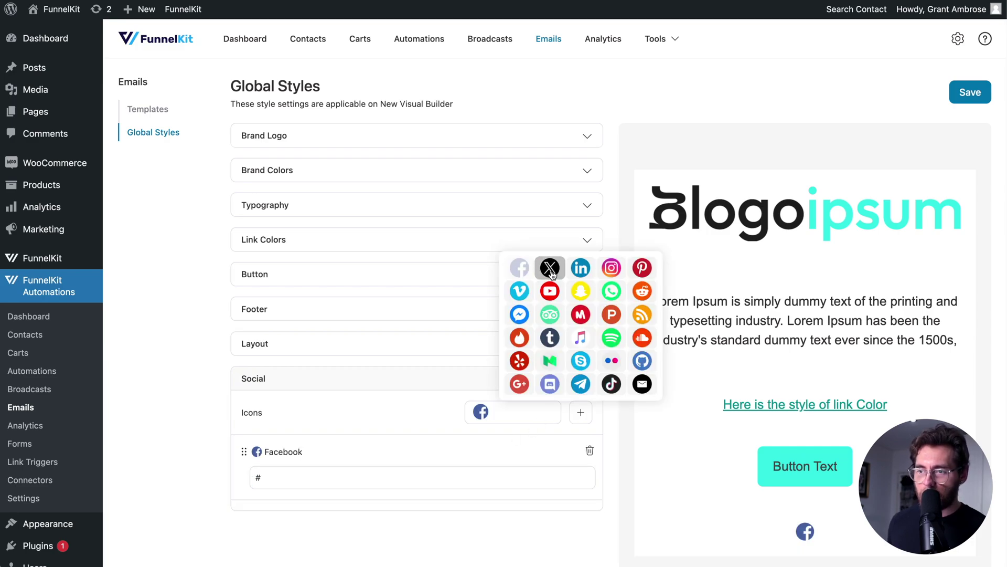
left_click(438, 542)
type("#")
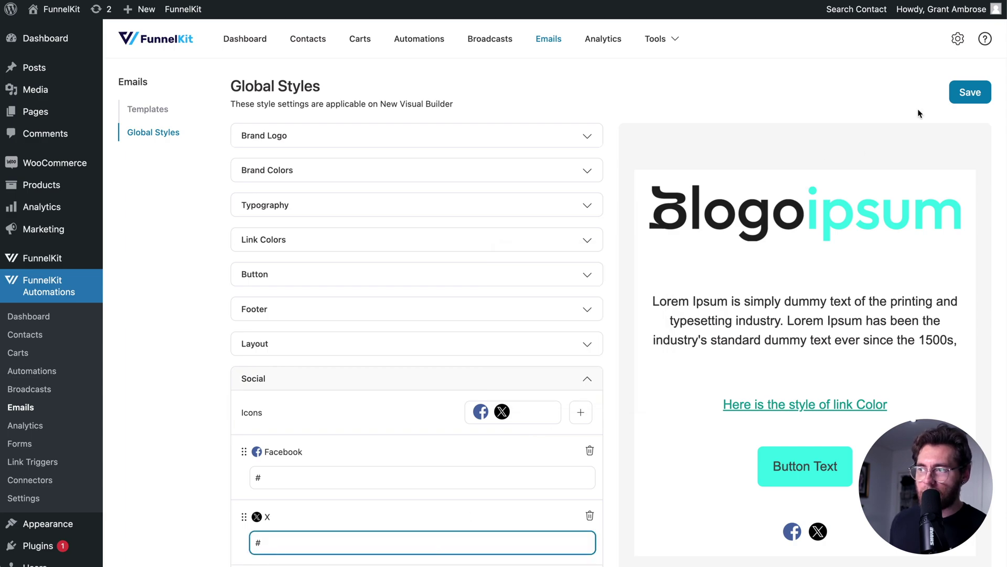
left_click(972, 87)
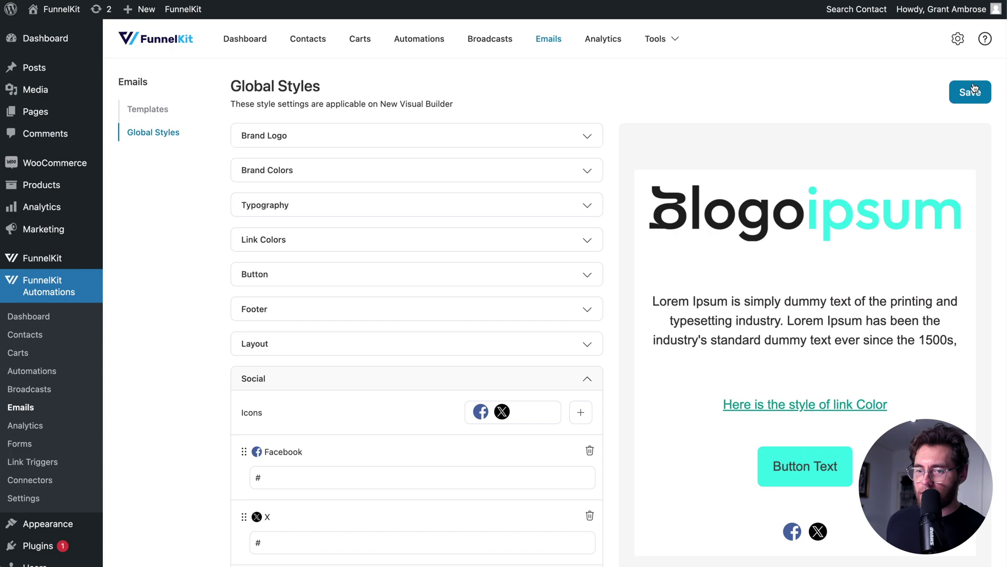
Check the footer's unsubscribe text in Email Settings, then start a new email broadcast from Broadcasts
left_click(558, 383)
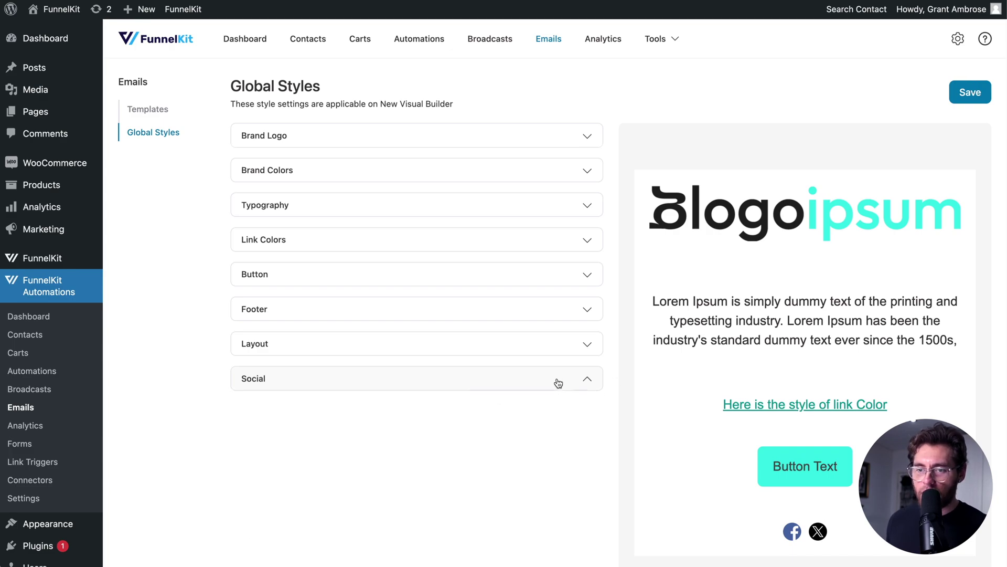
left_click(509, 318)
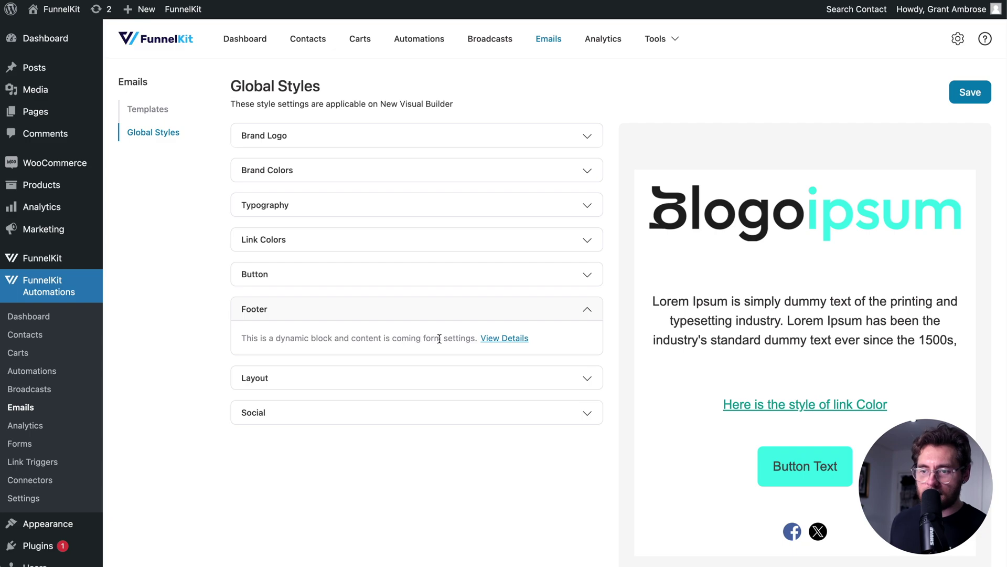
left_click(511, 341)
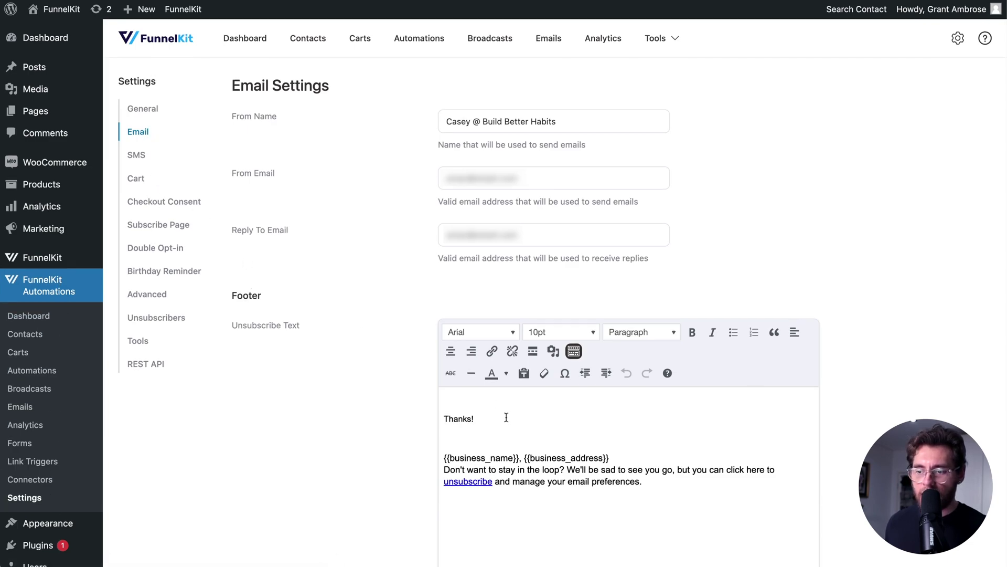
scroll(505, 416, "down", 3)
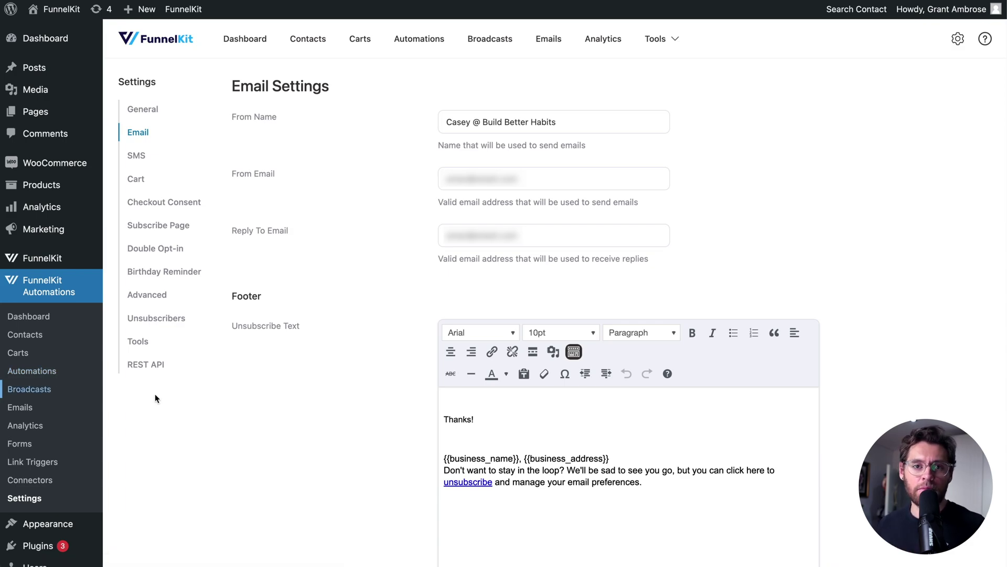
left_click(45, 394)
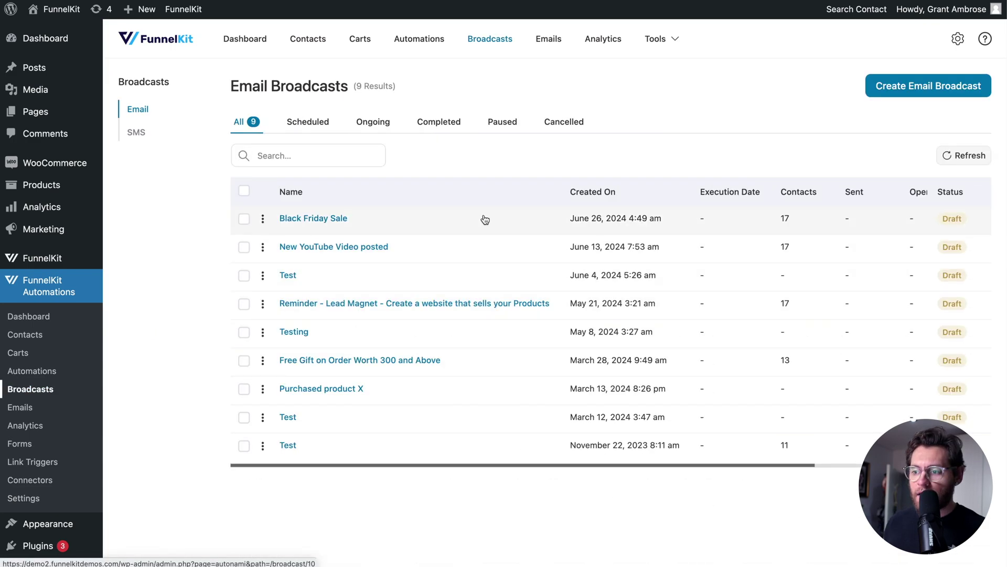
left_click(898, 93)
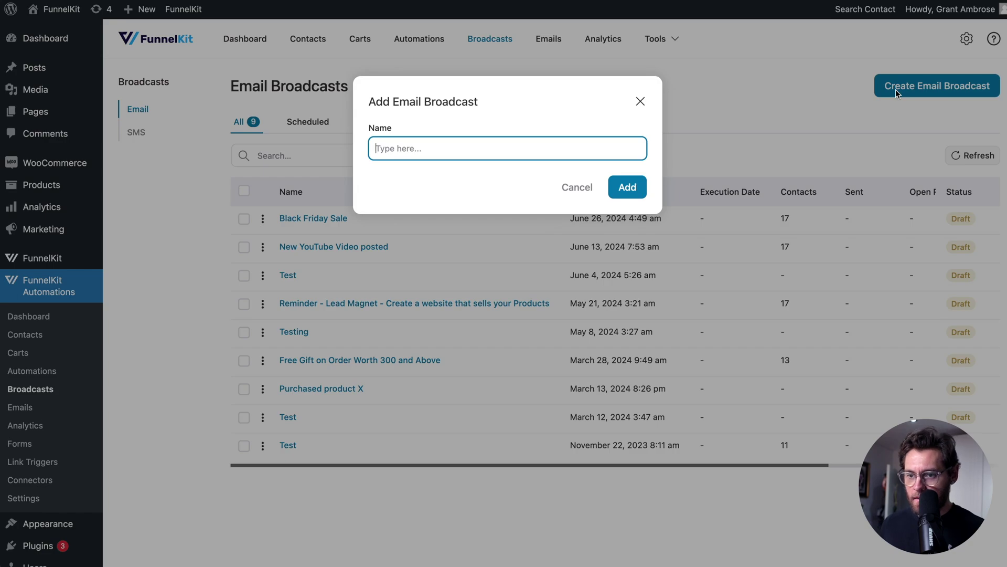
Create the broadcast 'Test Broadcast' and step past its 17 targeted contacts to Templates
type("Test Broadcast")
left_click(633, 187)
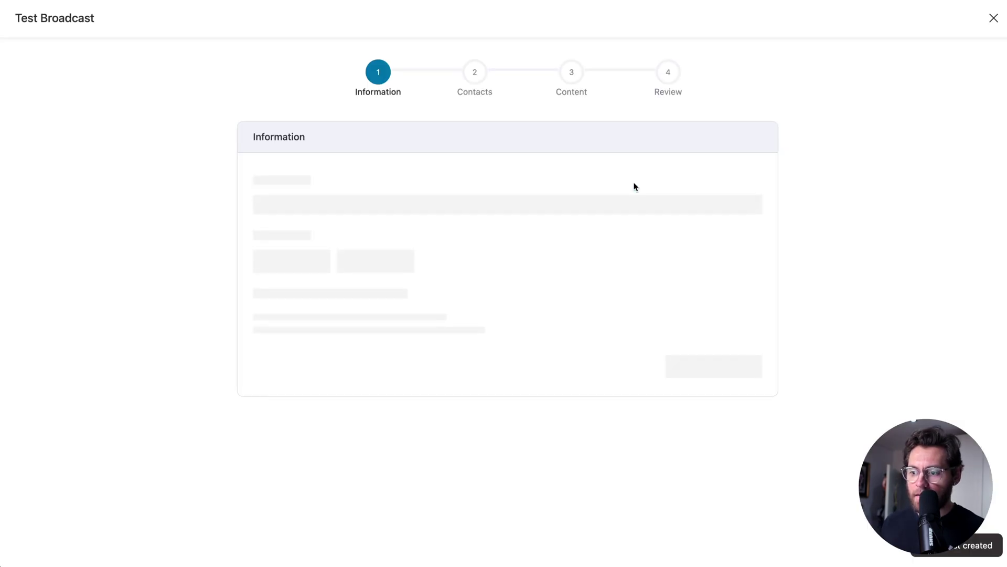
left_click(742, 321)
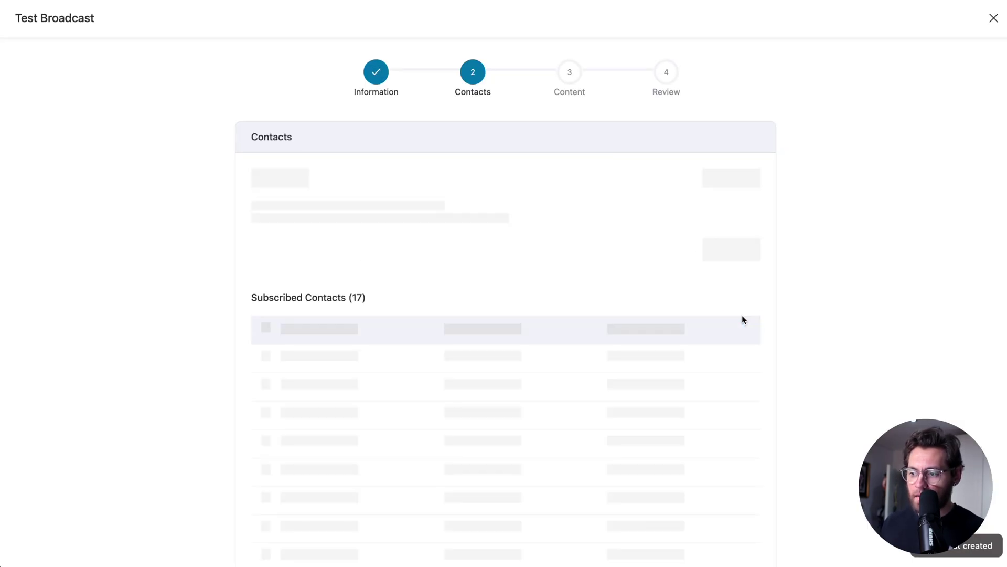
scroll(742, 319, "down", 5)
left_click(739, 523)
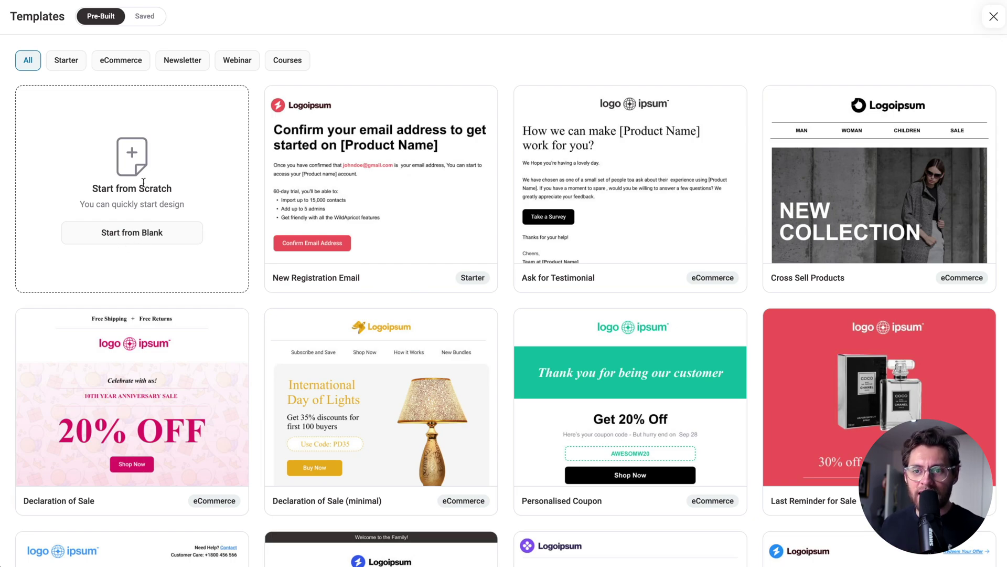
Preview the saved Default Design - white backboard template, then browse the pre-built templates
left_click(145, 16)
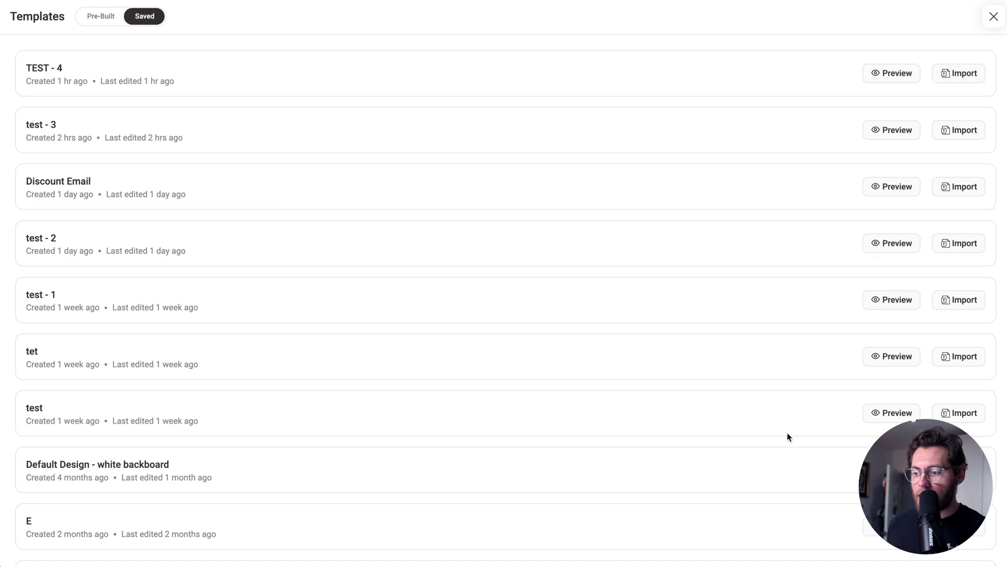
left_click(877, 468)
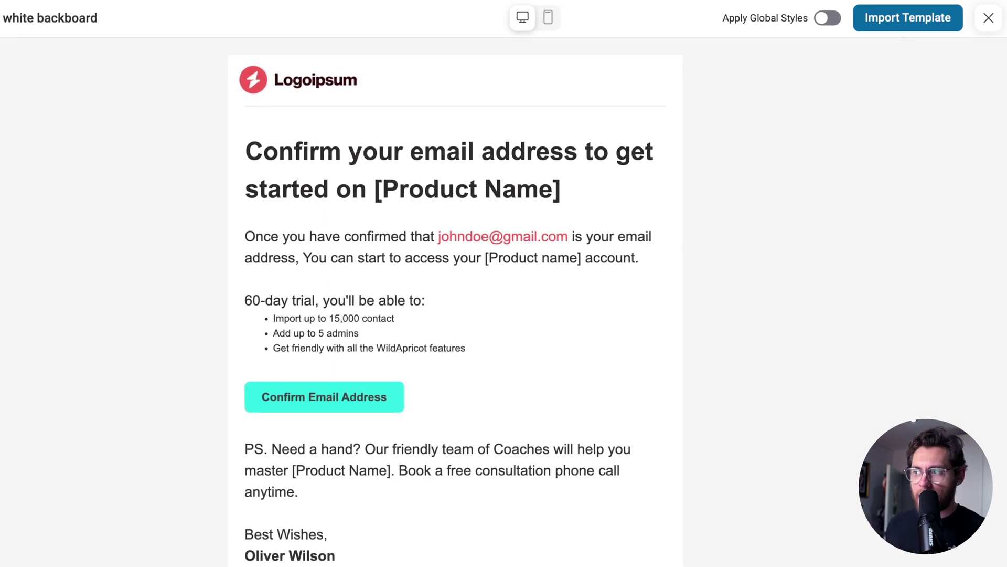
left_click(990, 18)
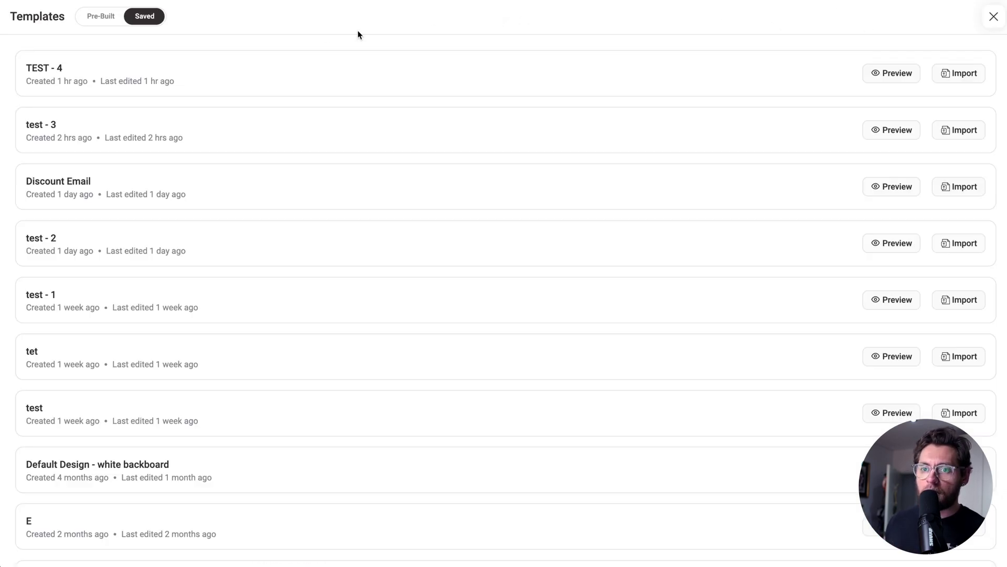
left_click(116, 18)
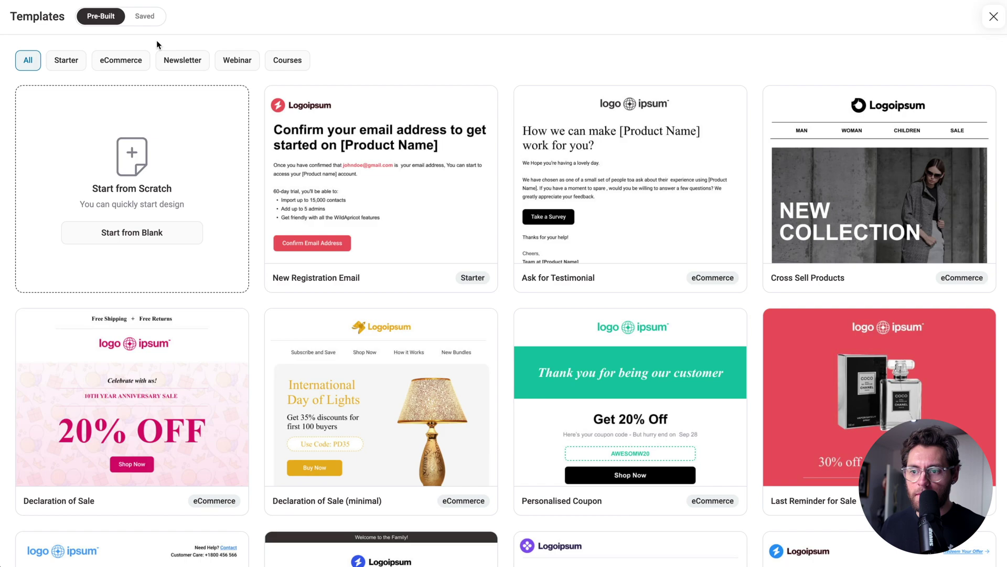
scroll(506, 193, "down", 3)
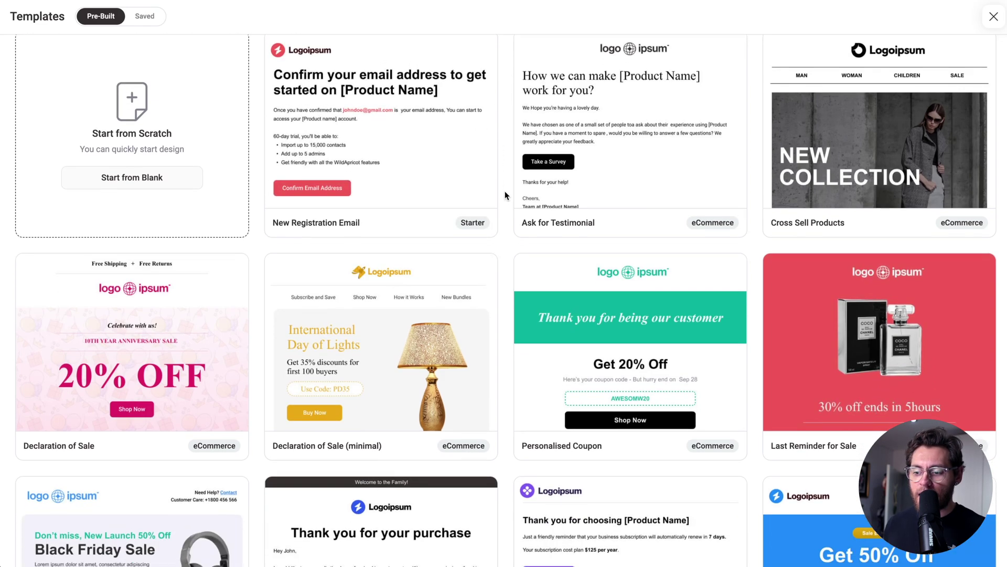
scroll(505, 195, "down", 4)
scroll(503, 198, "up", 5)
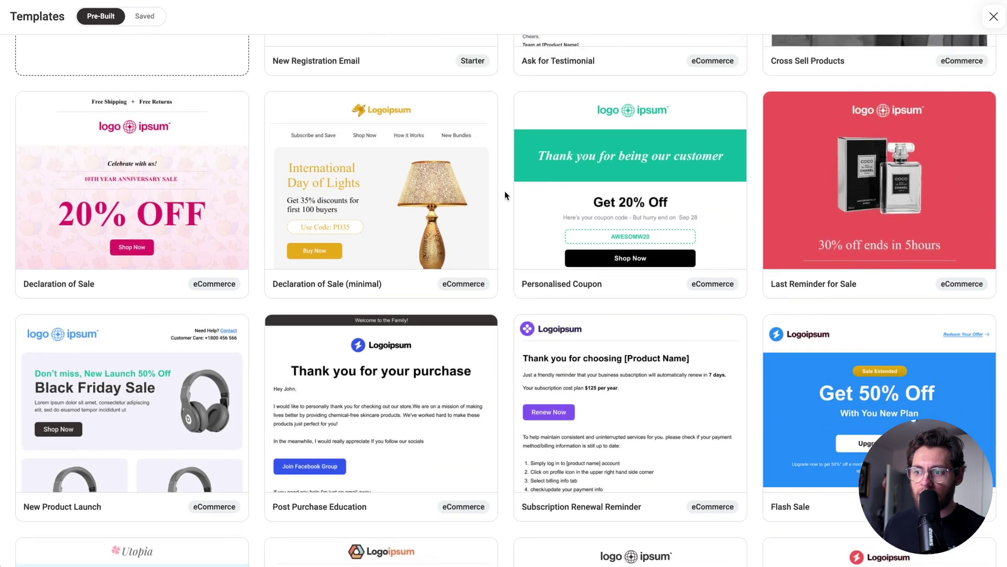
Preview the Personalised Coupon and Subscription Renewal Reminder templates, then return to the gallery top
left_click(631, 329)
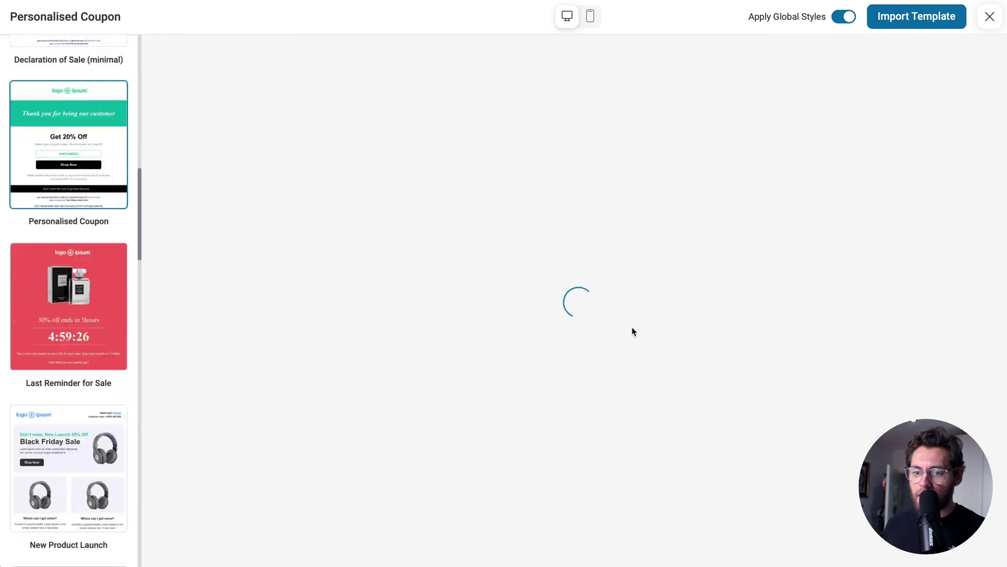
scroll(85, 311, "down", 5)
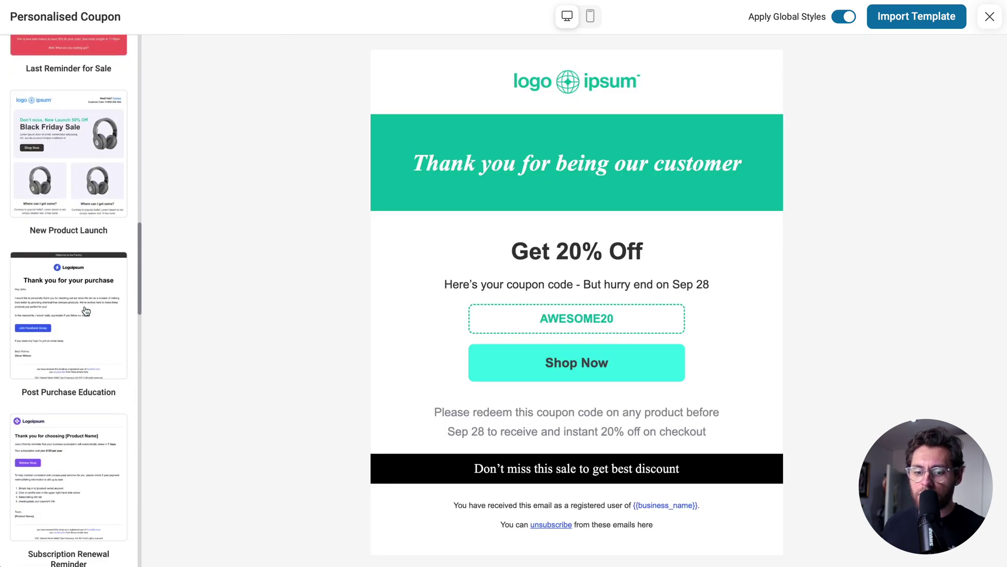
left_click(73, 444)
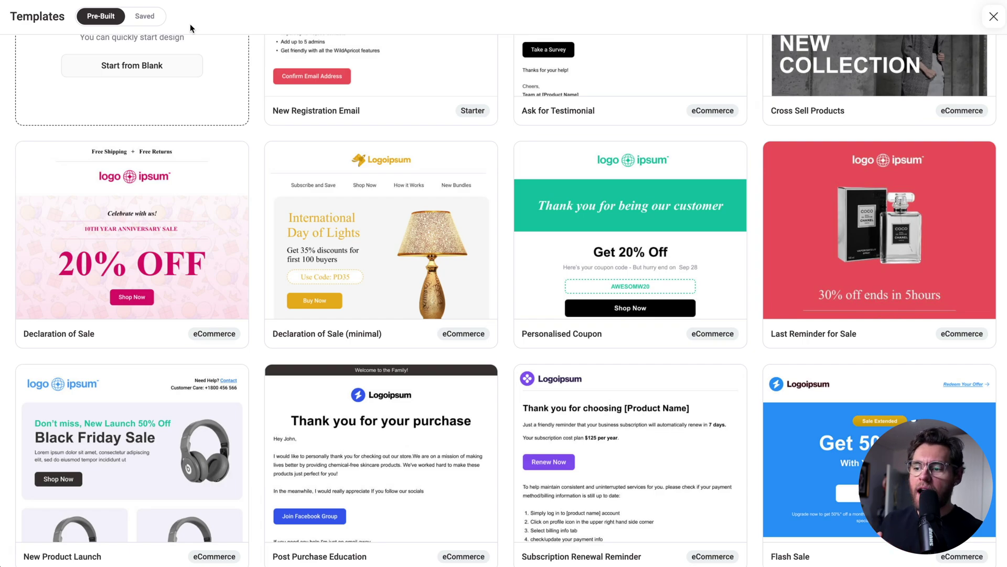
scroll(257, 59, "up", 3)
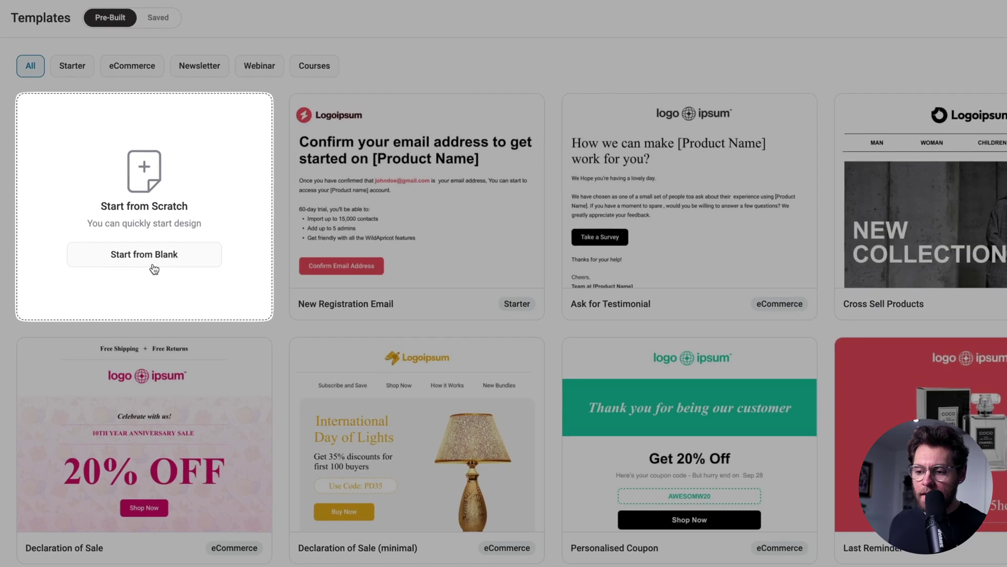
Start a blank email and browse the Structure, Blocks and Layouts sidebar options
left_click(154, 268)
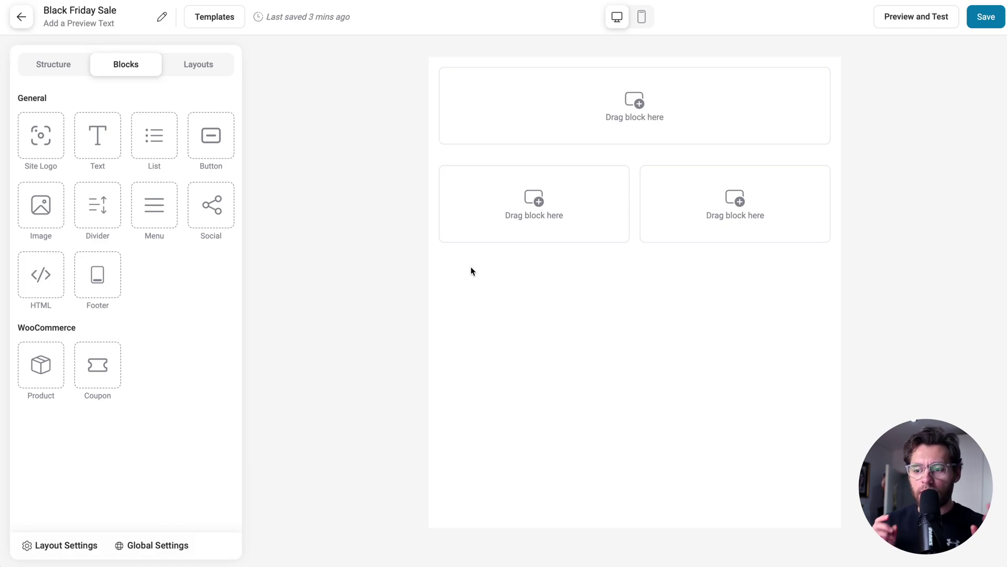
left_click(67, 65)
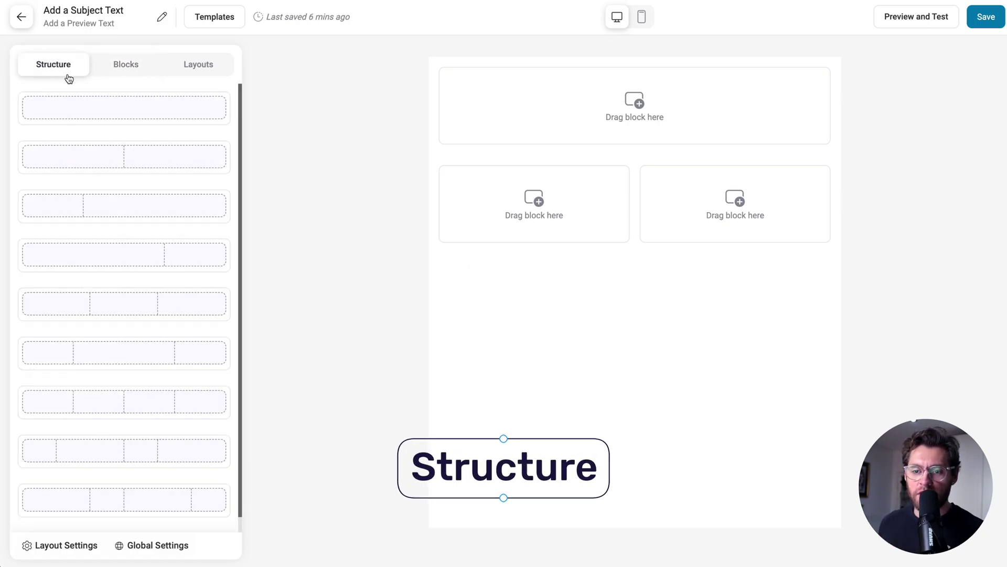
left_click(128, 72)
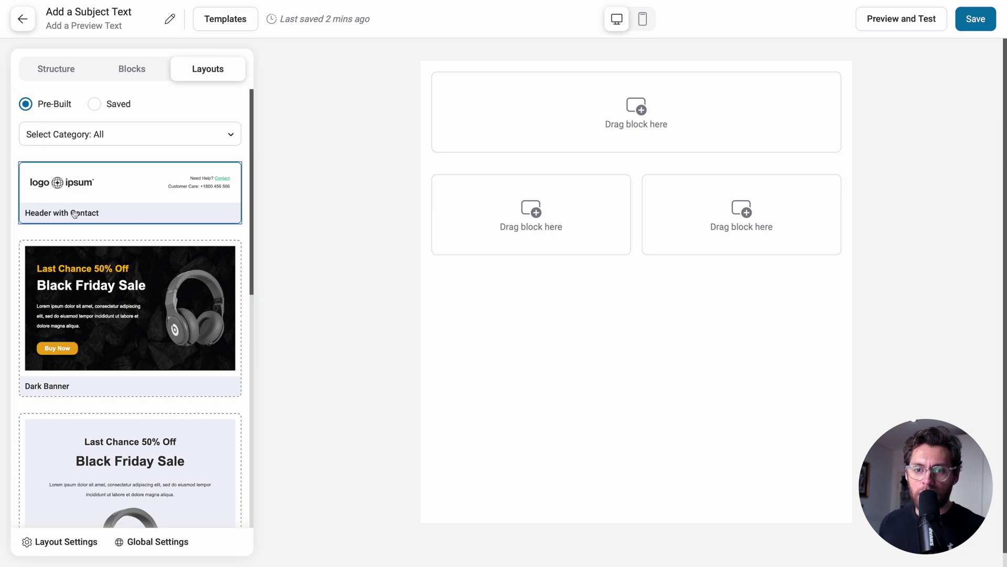
scroll(249, 227, "down", 7)
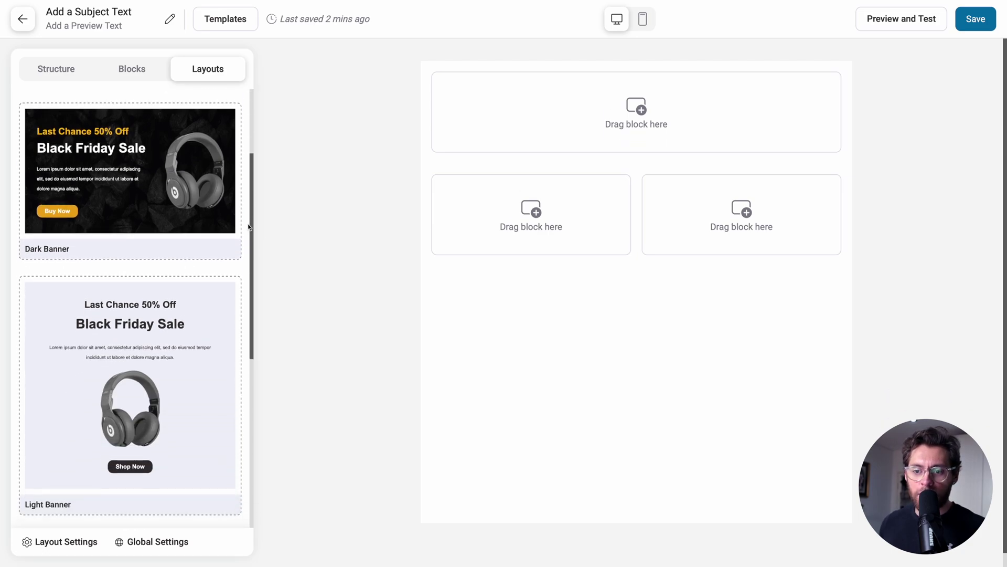
scroll(249, 226, "up", 3)
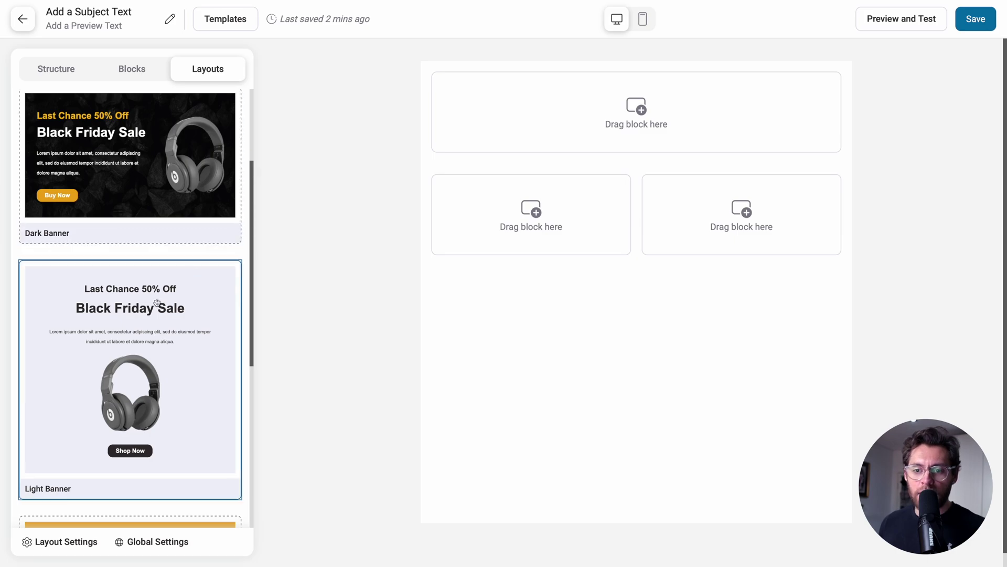
Drag the Light Banner layout in as a Black Friday Sale row and select its heading
left_click_drag(140, 297, 424, 174)
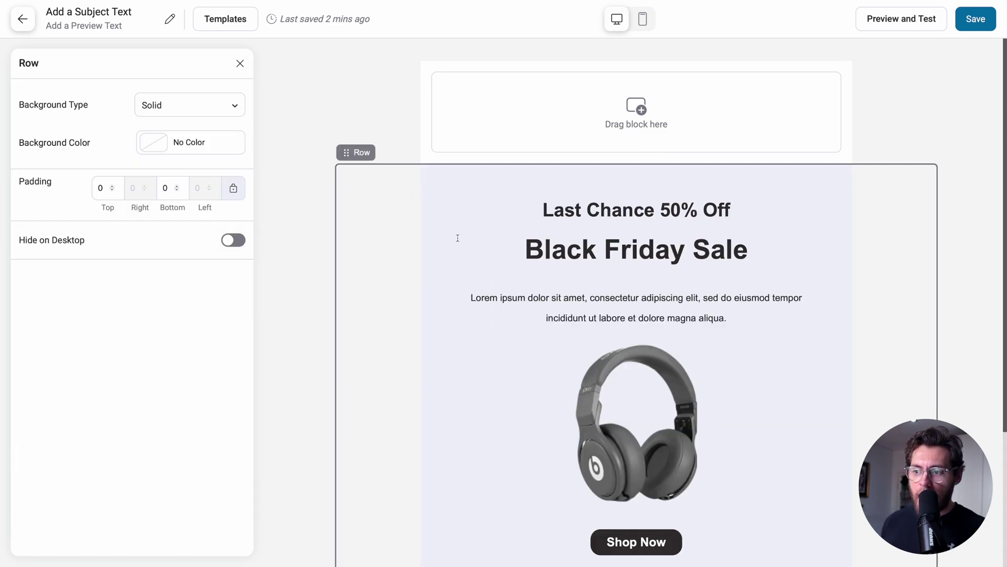
left_click(573, 255)
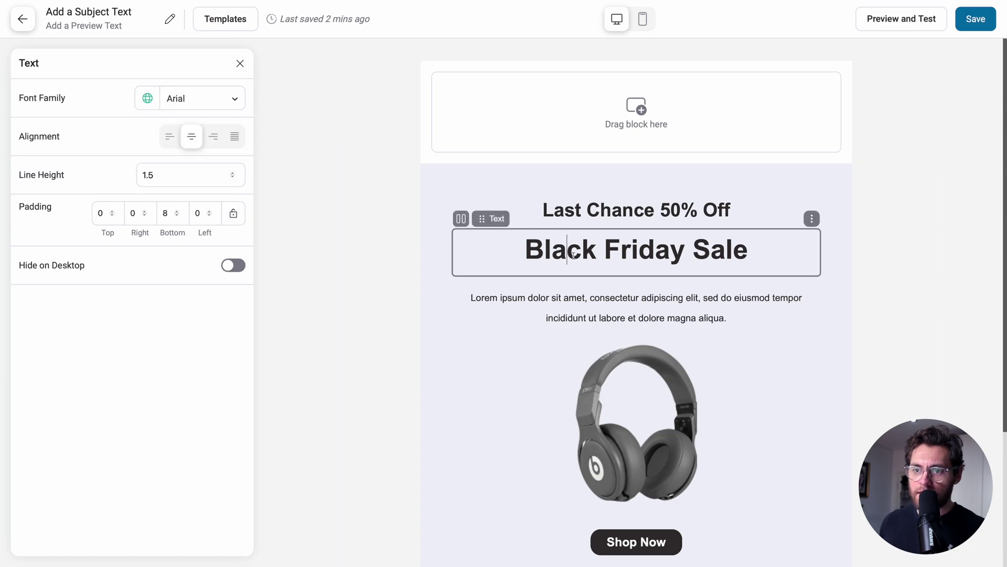
left_click(240, 64)
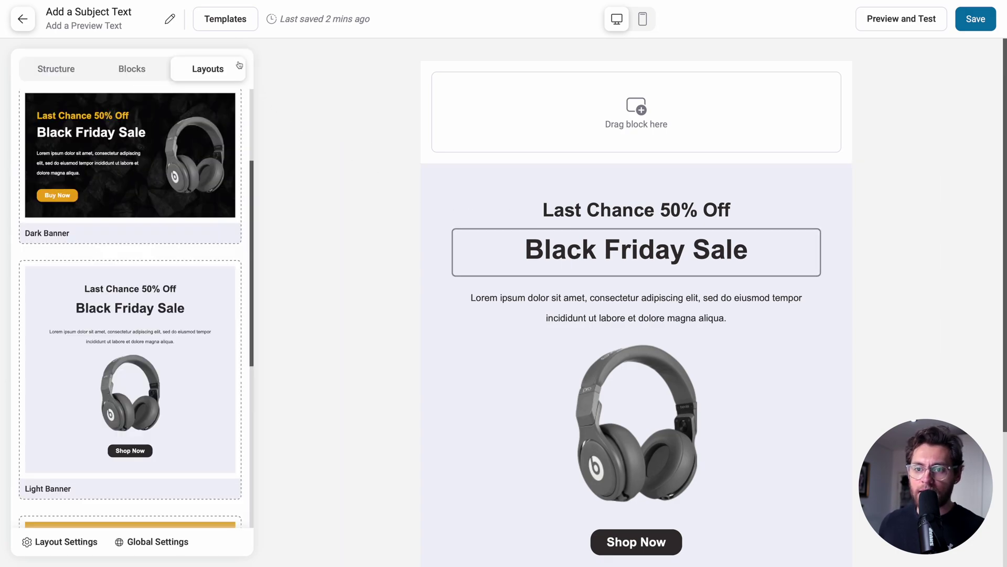
scroll(206, 128, "up", 3)
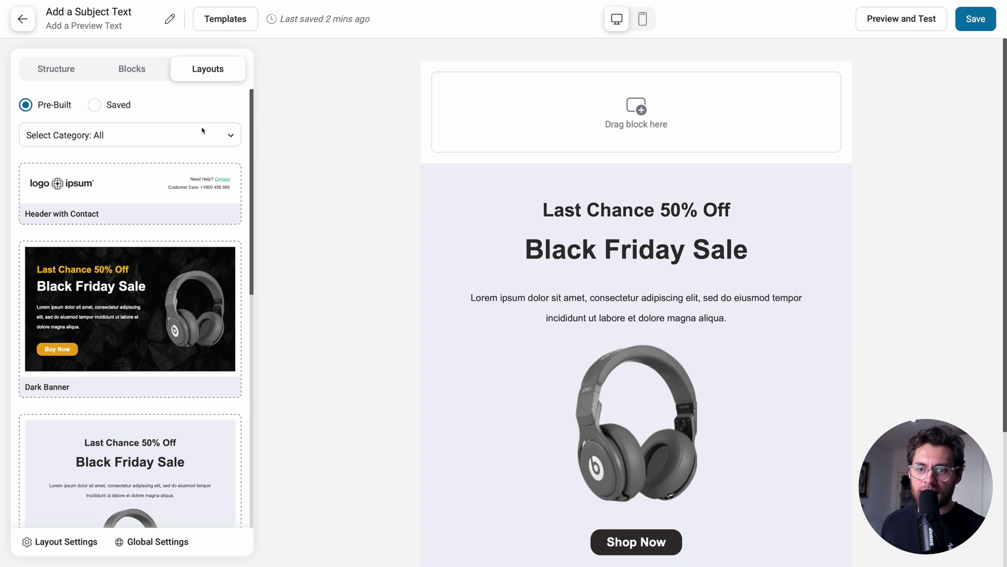
Open the Black Friday Sale row's options menu and view the Saved layouts list
left_click(97, 104)
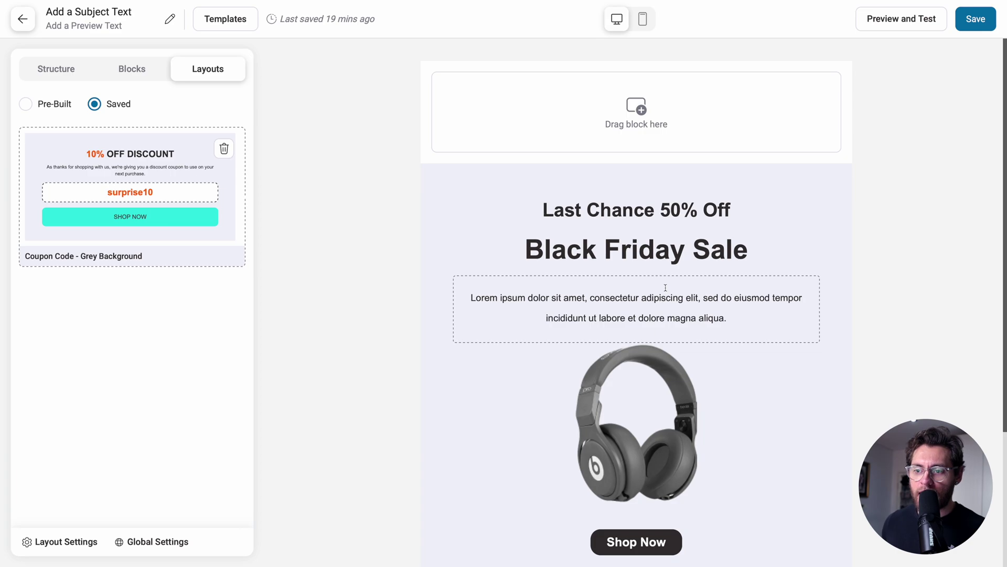
left_click(861, 226)
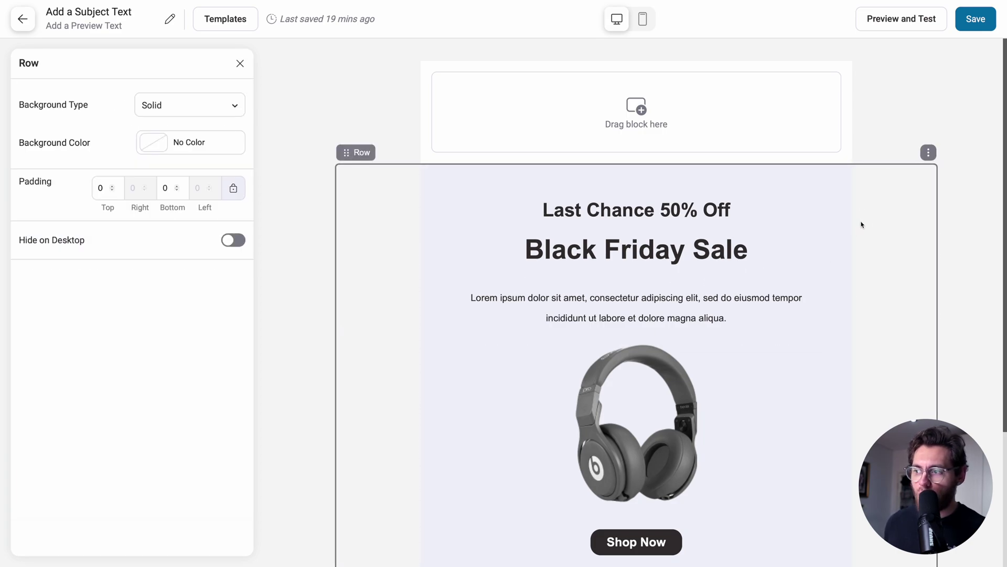
left_click(928, 154)
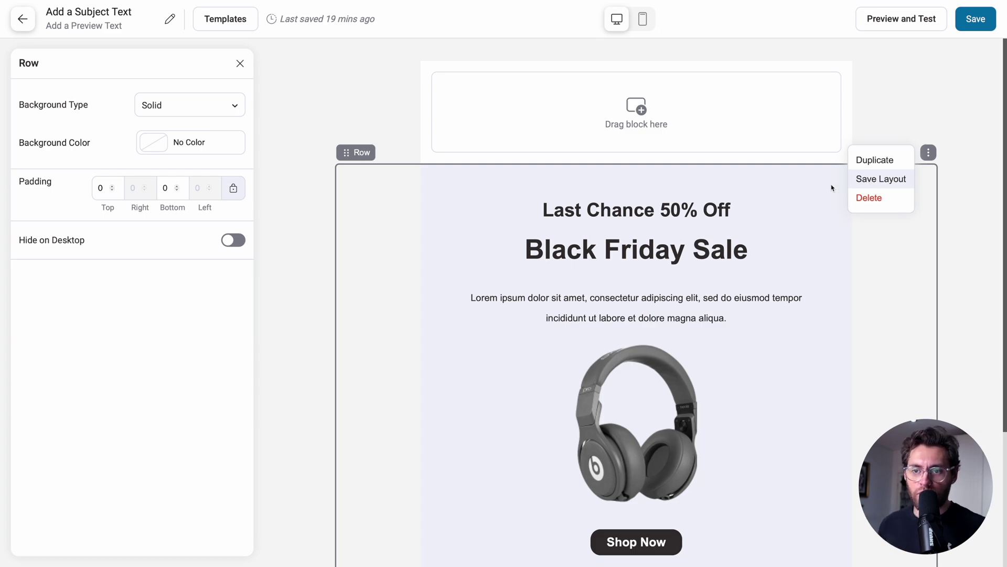
left_click(237, 64)
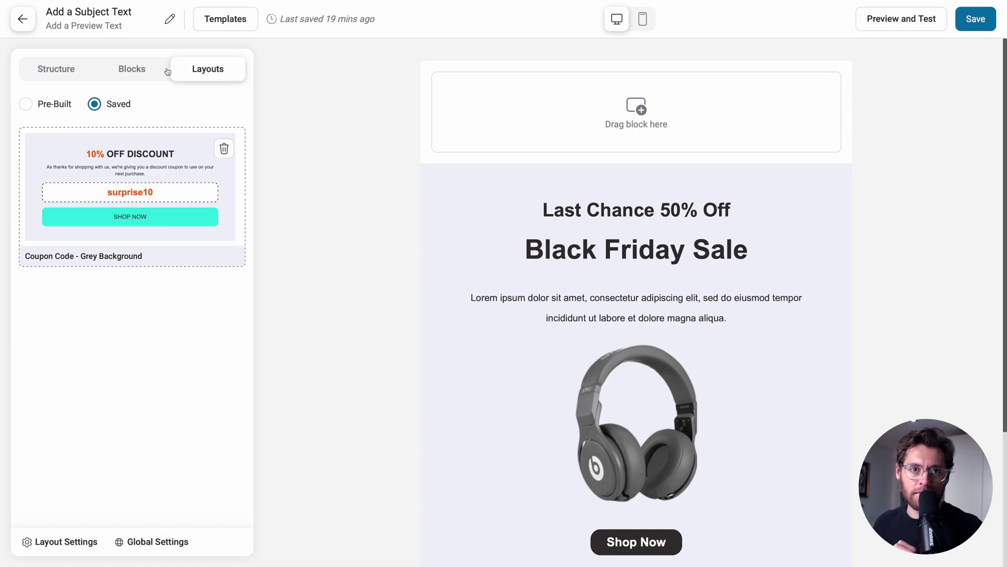
Add a one-column row below the two-column row and inspect its section and column settings
left_click(56, 69)
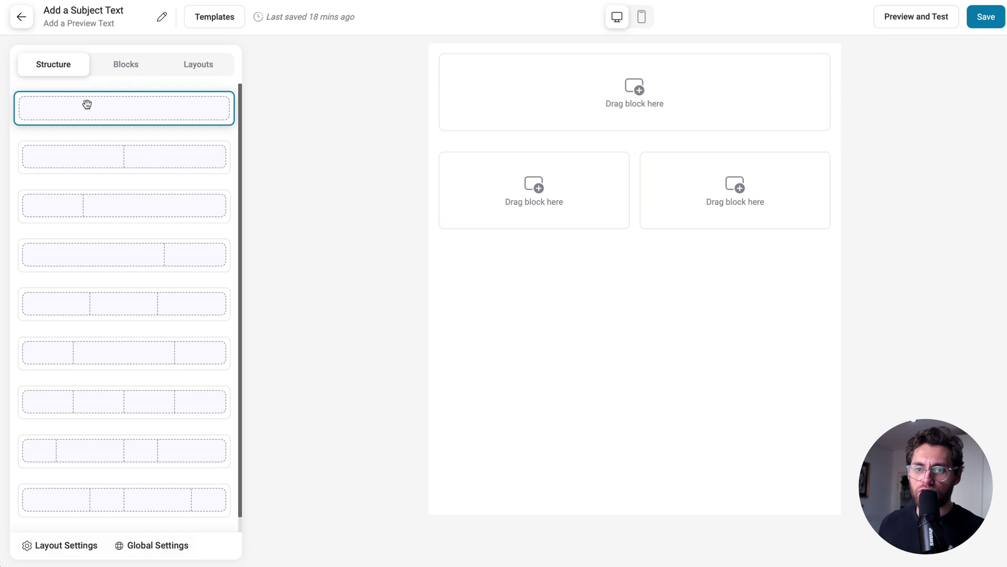
left_click_drag(87, 105, 395, 237)
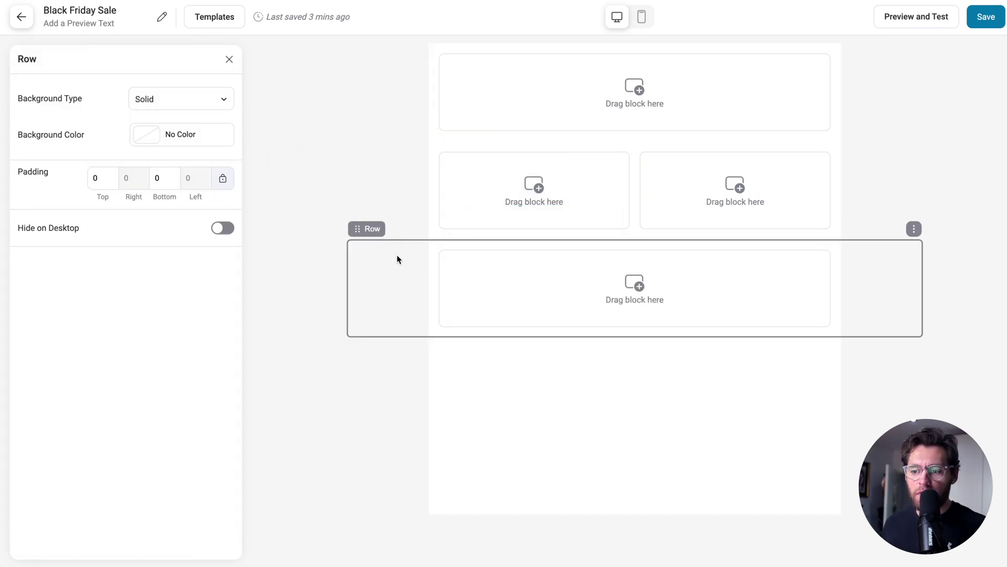
left_click(437, 261)
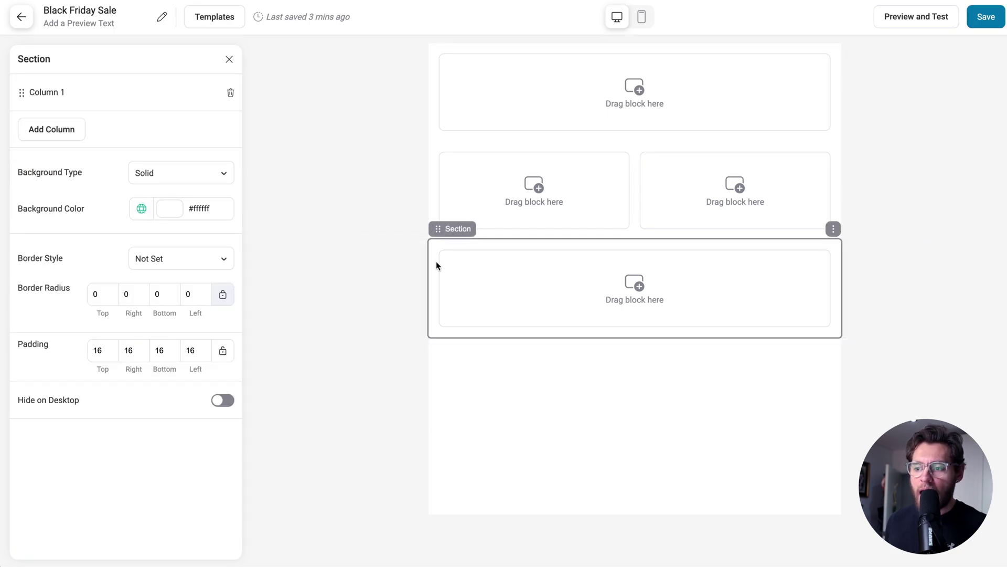
left_click(473, 269)
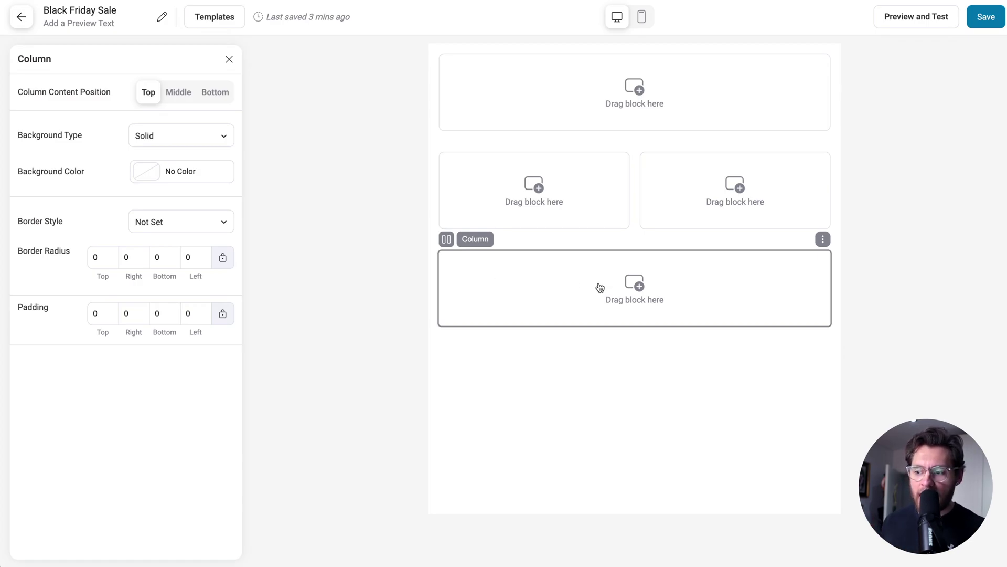
left_click(230, 60)
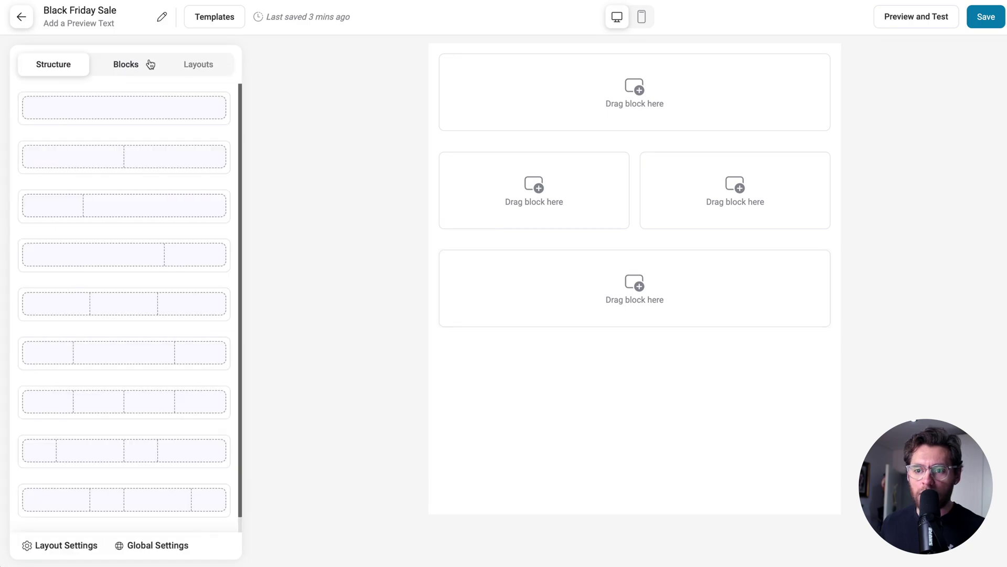
left_click(125, 65)
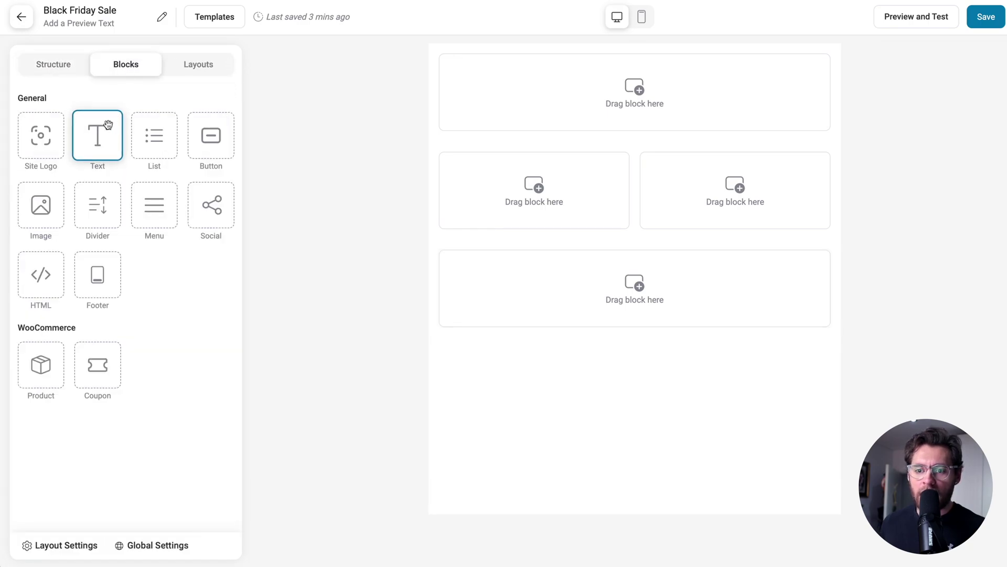
Drop a Text block into the bottom row and clear the test text back to 'Enter your text'
left_click_drag(97, 135, 500, 274)
type("fsdfsdsfdsfdsf")
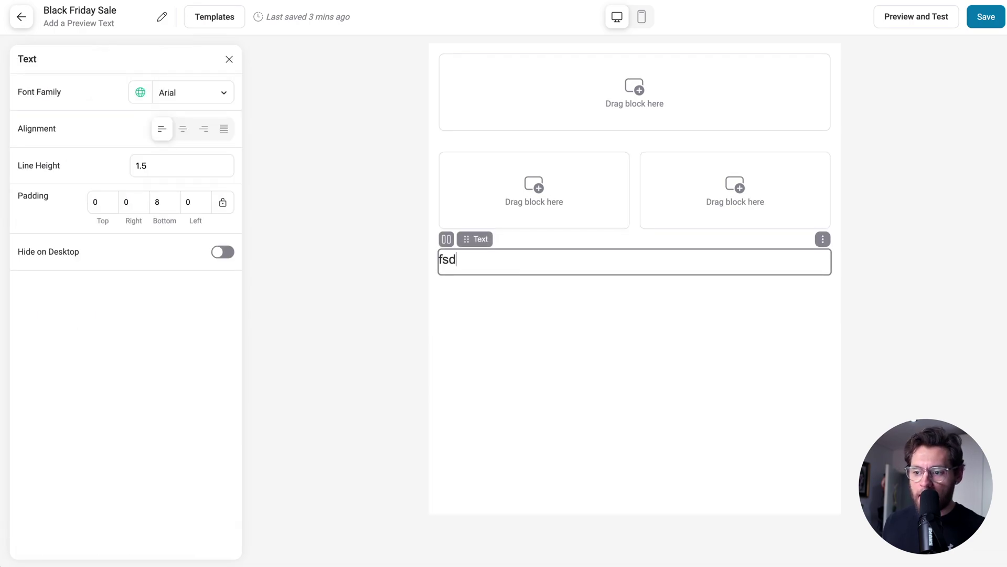
key("ctrl+a")
key("BackSpace")
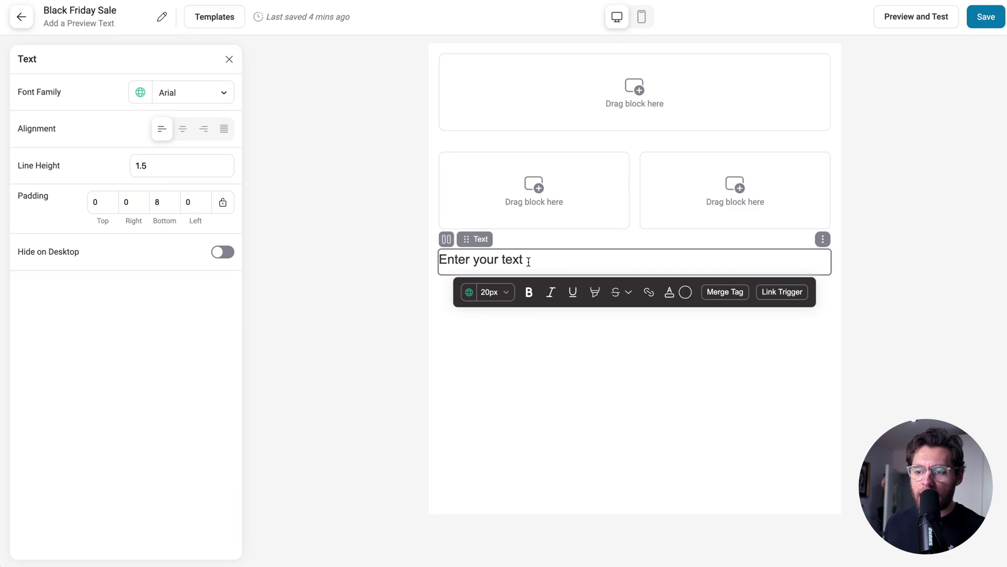
left_click(190, 74)
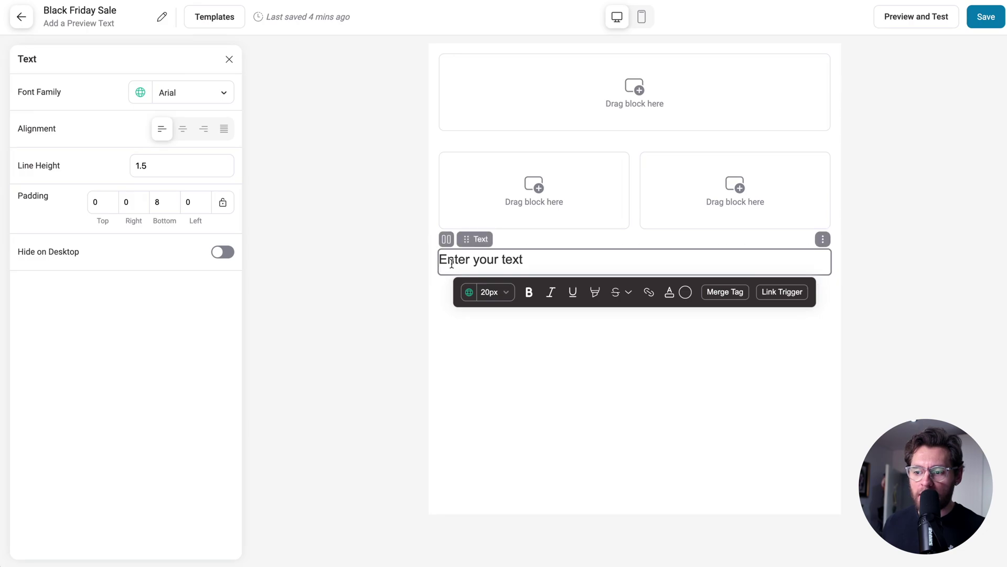
left_click(434, 263)
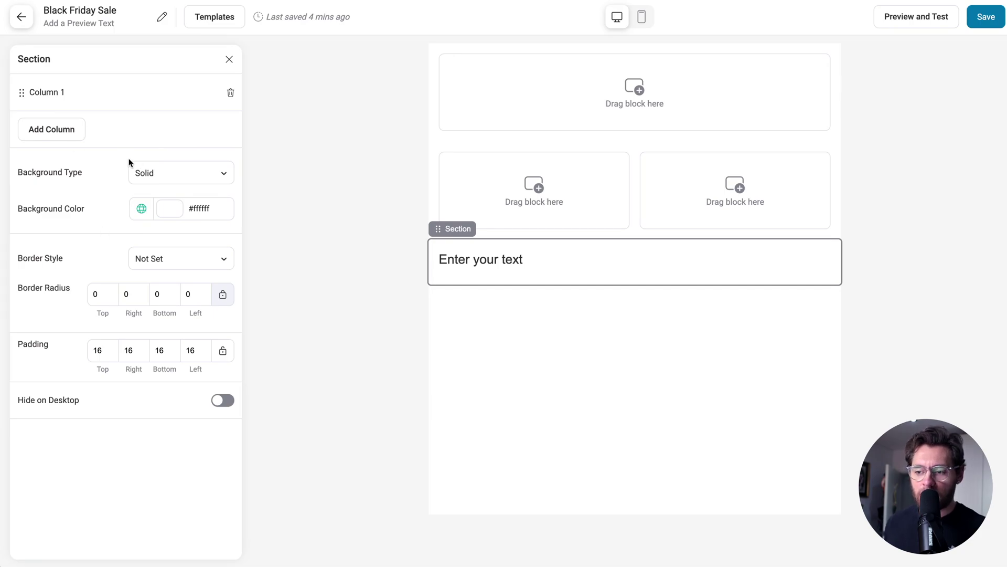
left_click(230, 60)
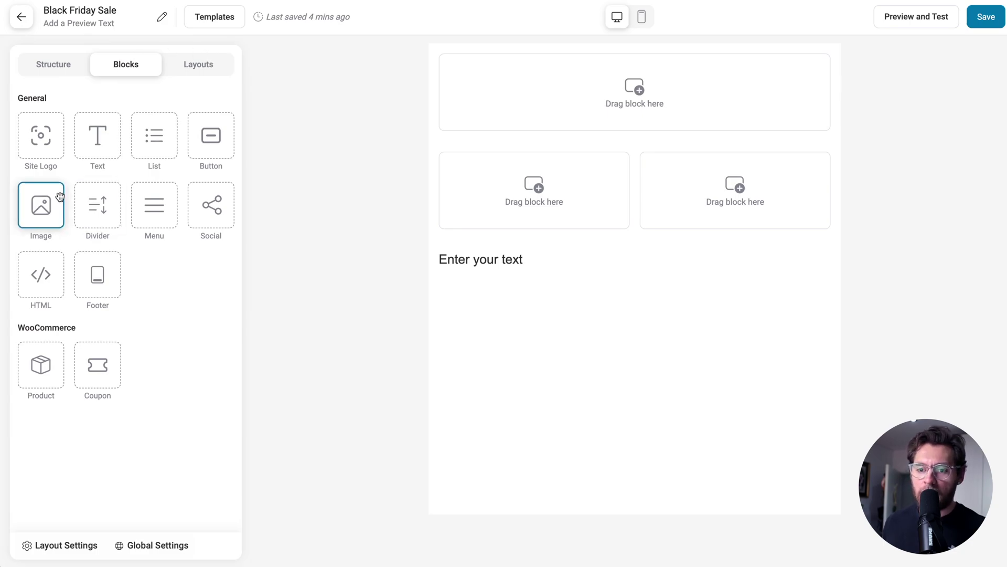
Add an Image block below the text, then delete it via its options menu
left_click_drag(42, 205, 478, 271)
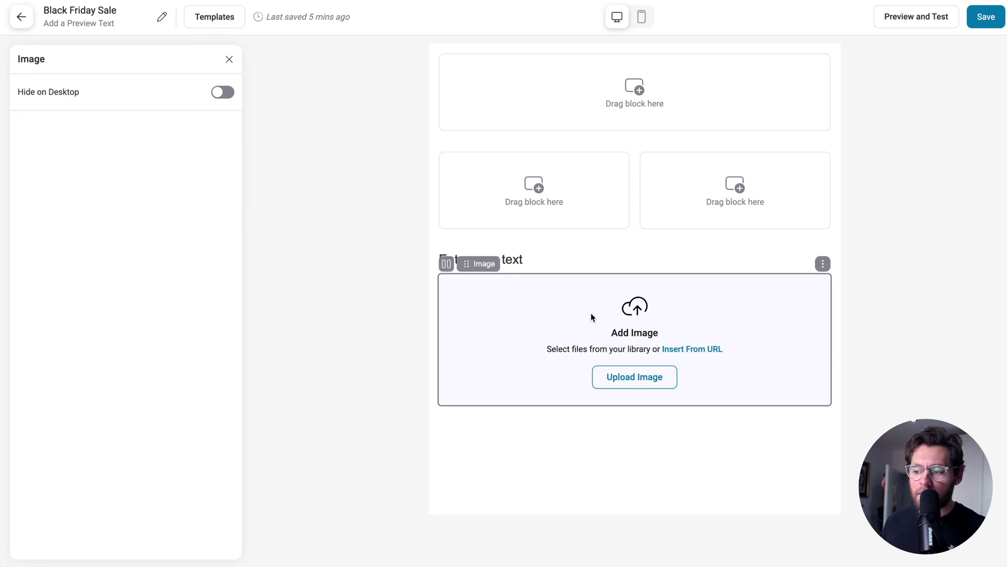
left_click(823, 265)
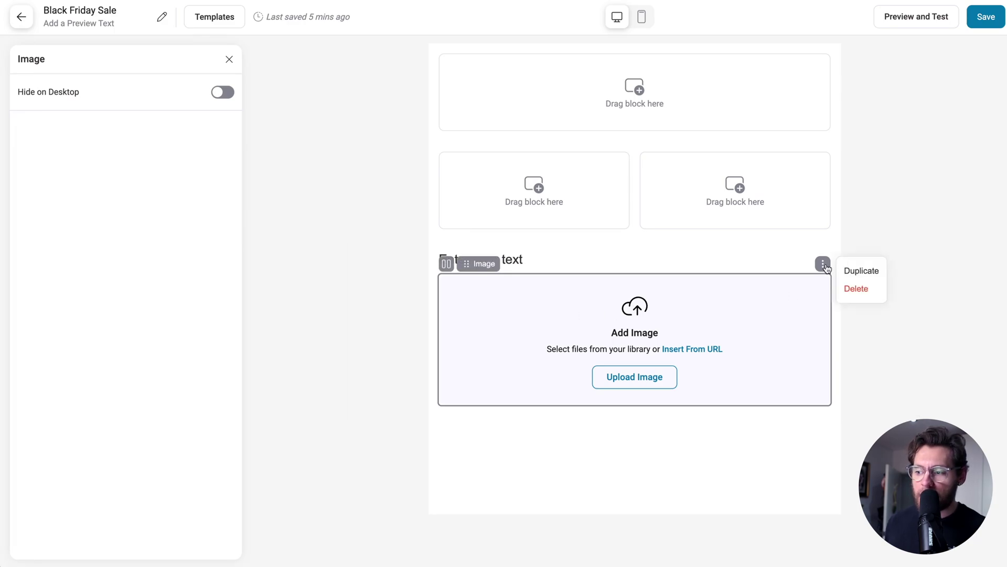
left_click(852, 288)
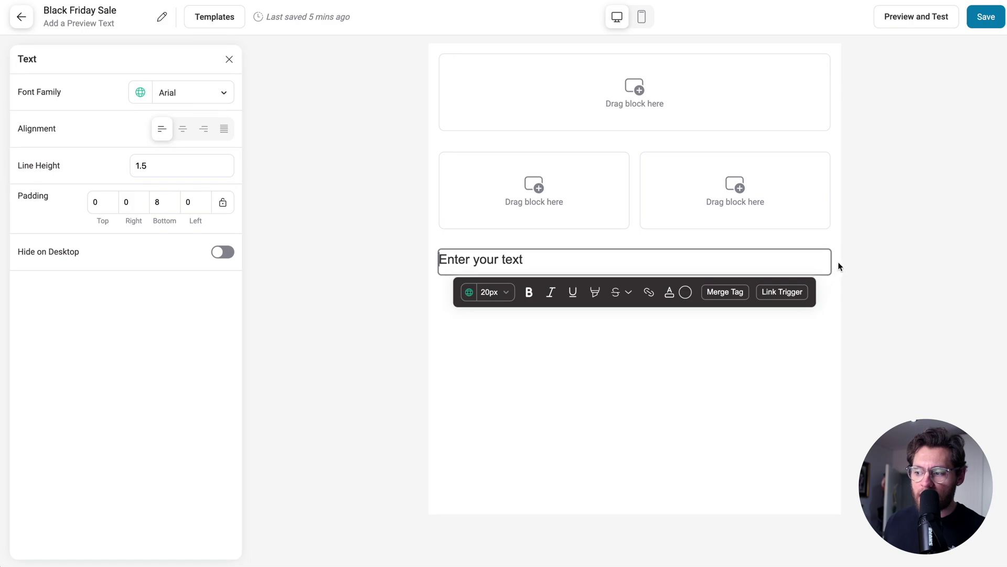
Delete the section containing the Text block
left_click(839, 266)
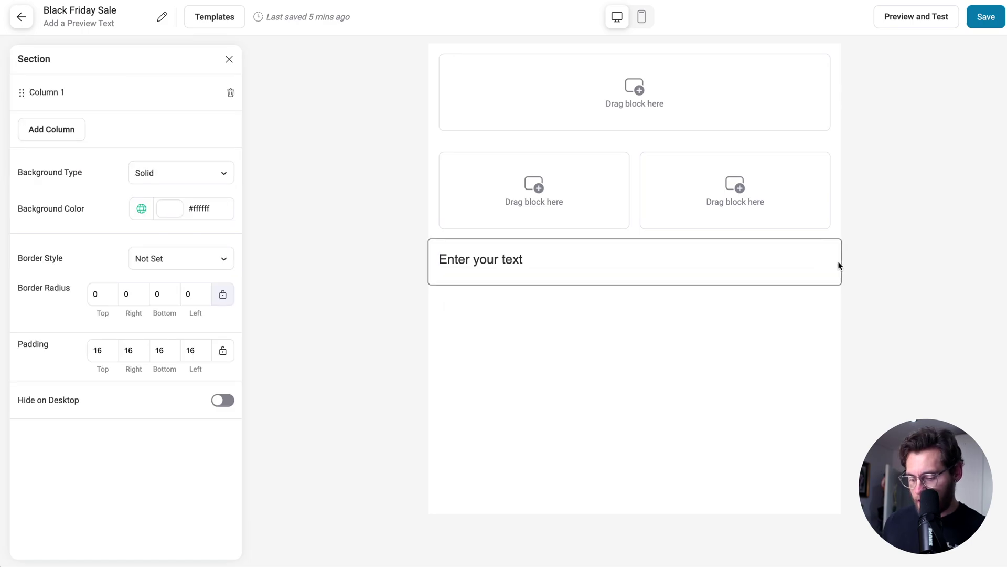
key("Delete")
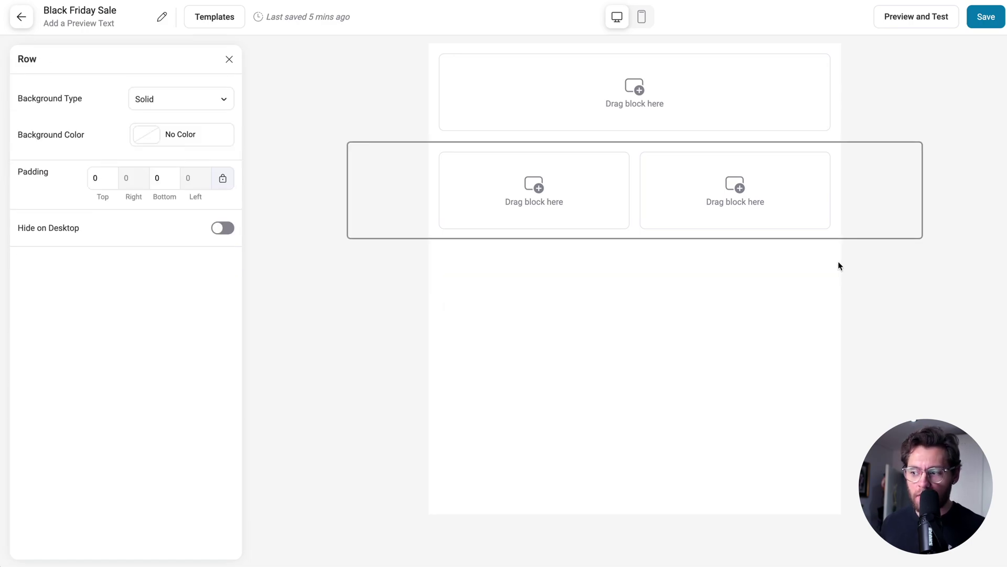
left_click(838, 265)
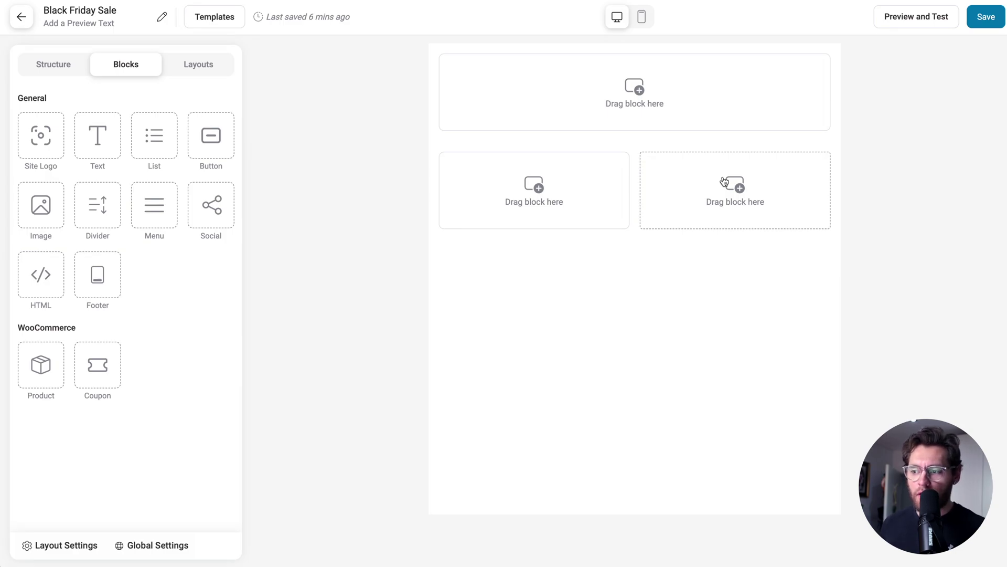
Duplicate and delete columns in the two-column row until one full-width column remains
left_click(794, 189)
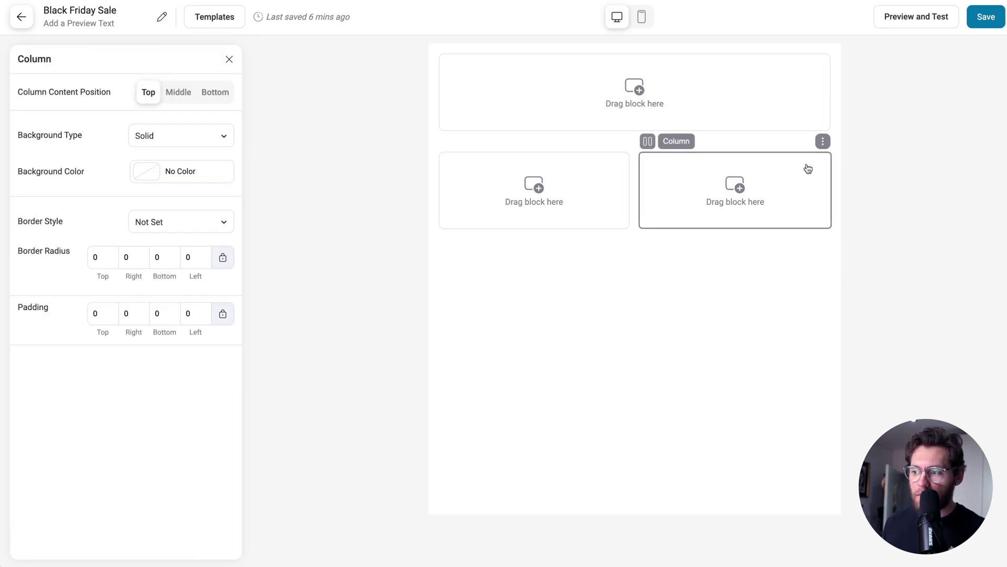
left_click(823, 143)
left_click(863, 148)
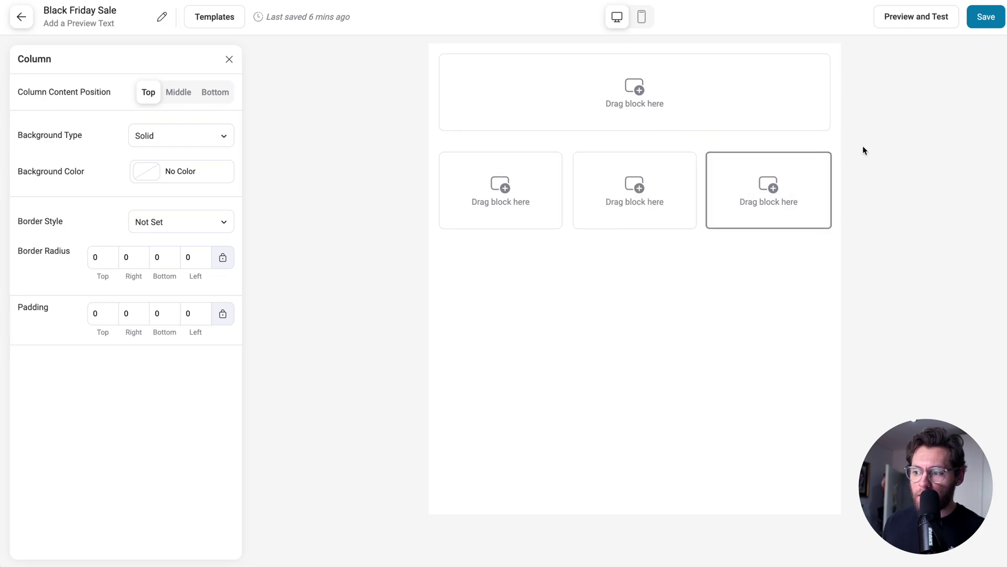
mouse_move(816, 178)
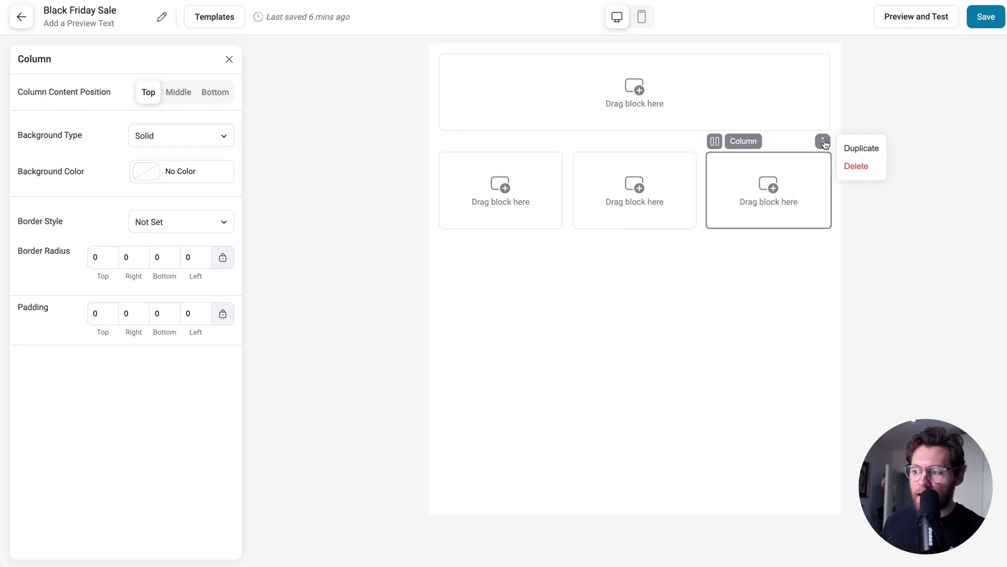
left_click(853, 166)
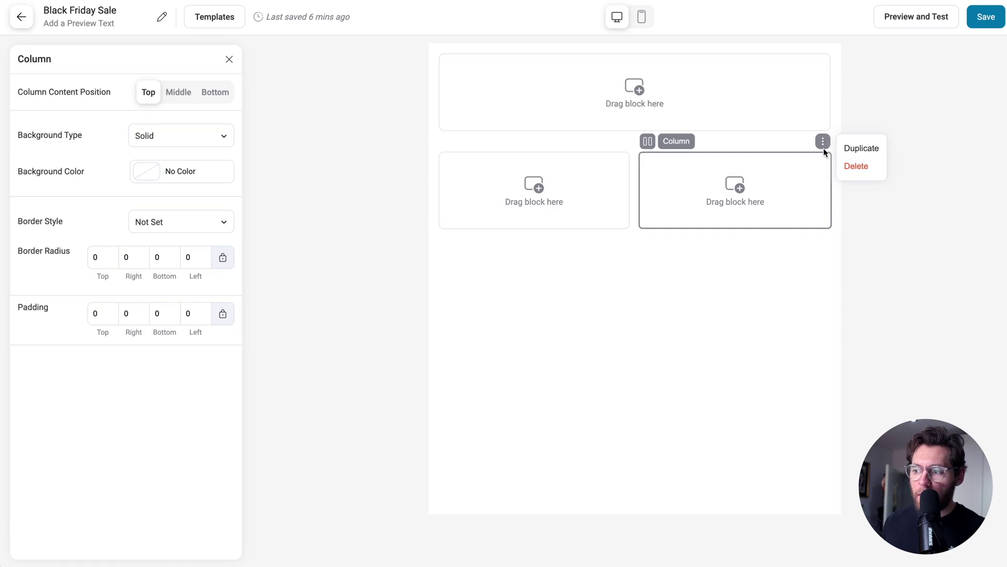
left_click(823, 142)
left_click(823, 142)
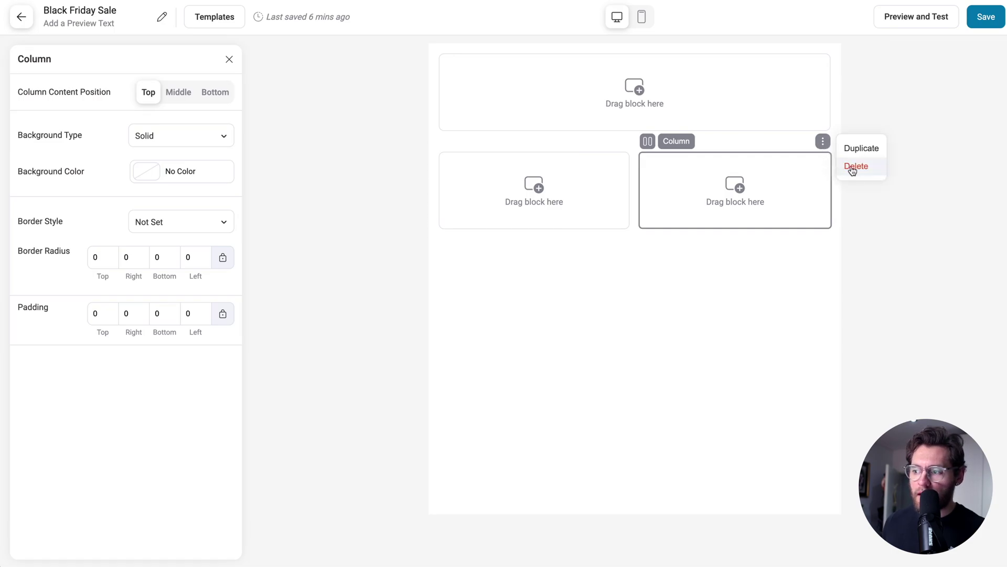
left_click(853, 167)
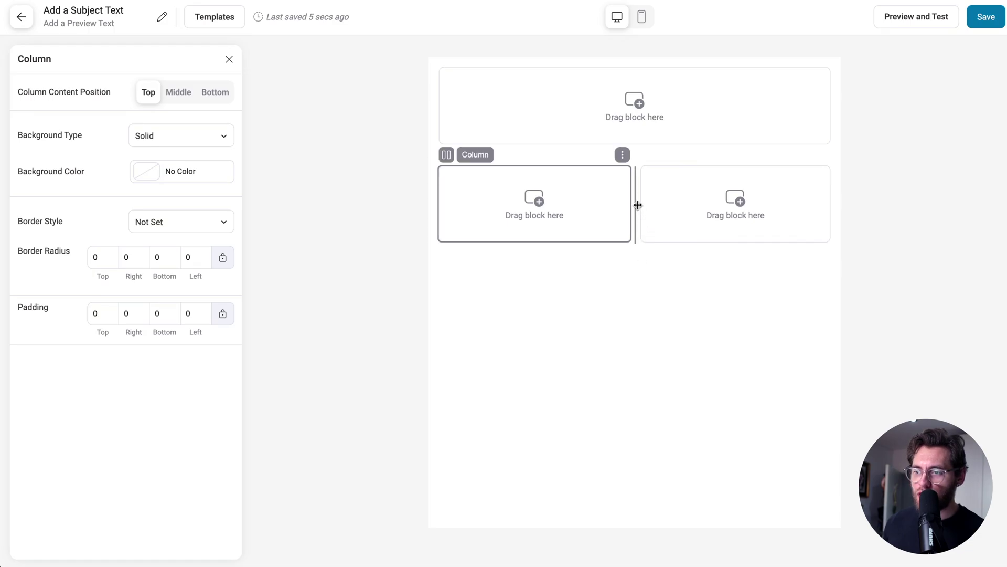
Drag the column divider left so the right column is wider, then select the parent row
left_click_drag(635, 203, 559, 194)
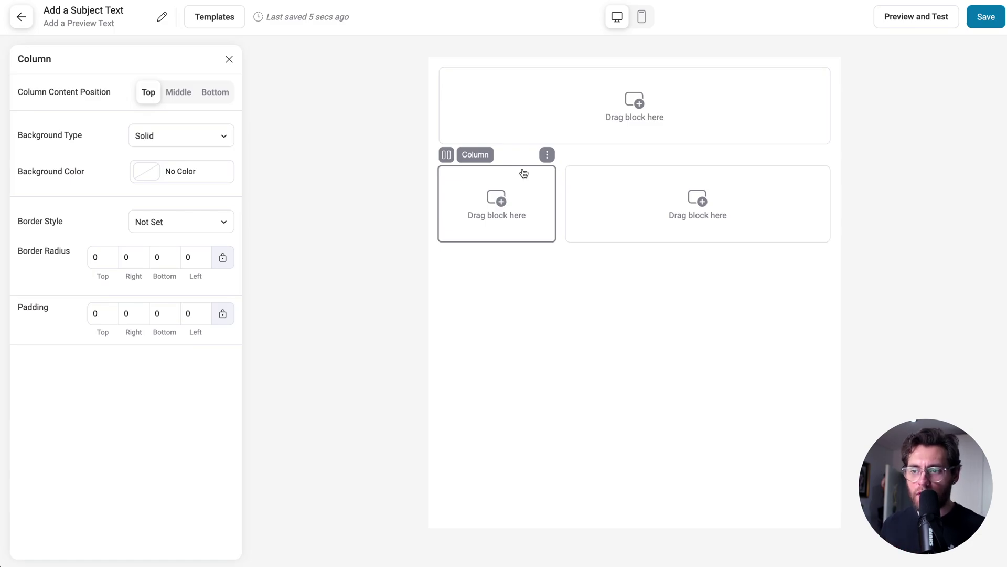
left_click(446, 156)
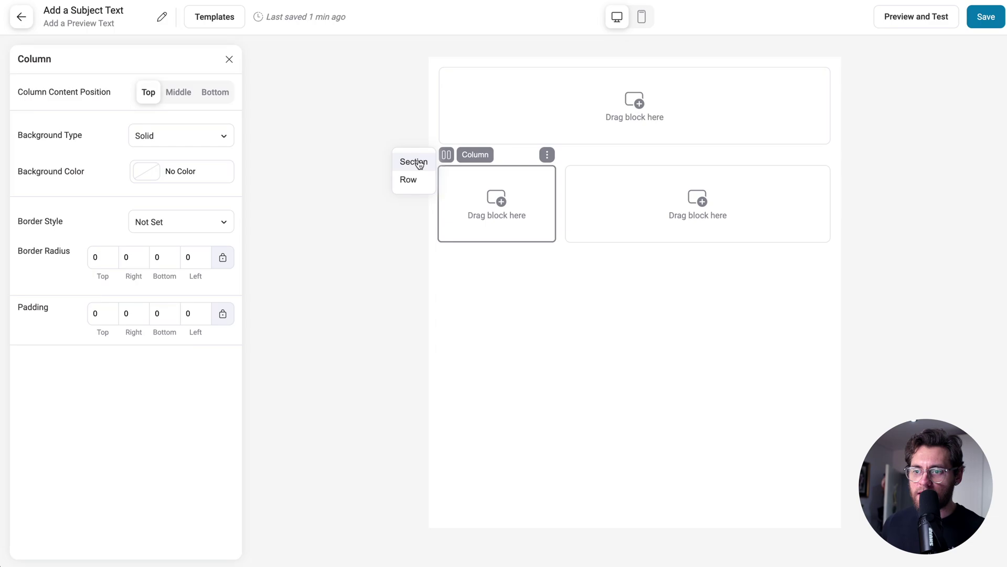
Reorder the rows, moving the logo row to the top and then the empty section above it
left_click(418, 180)
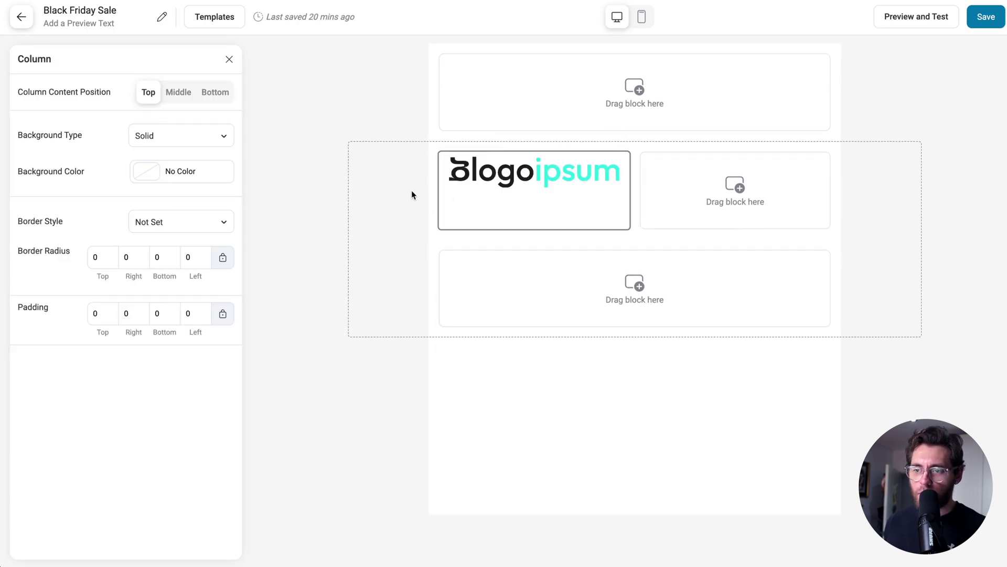
left_click(408, 193)
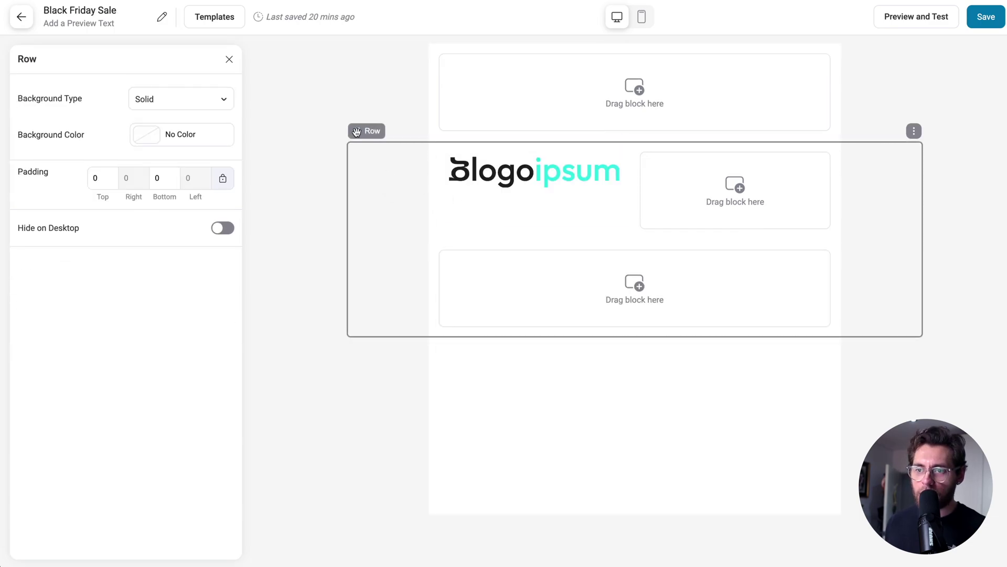
left_click_drag(357, 132, 360, 58)
left_click(437, 182)
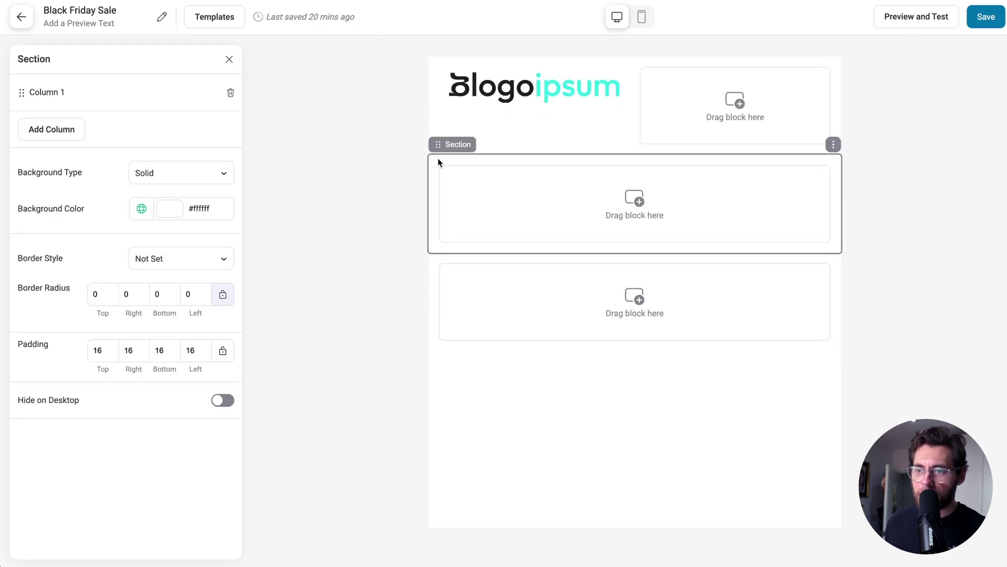
left_click_drag(438, 144, 443, 65)
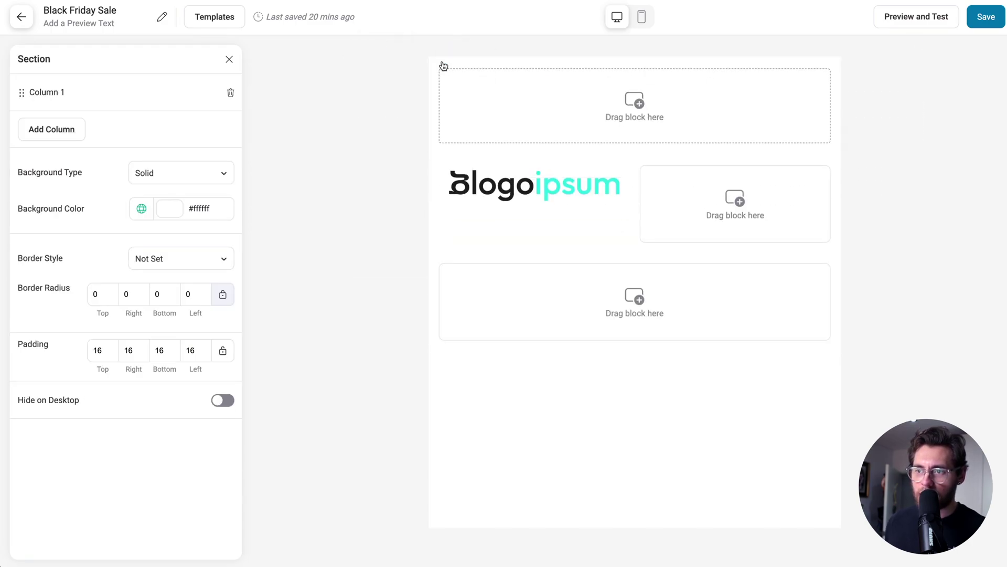
Move the Site Logo into the right column, swap the columns, then drop the logo into the top section
left_click(496, 193)
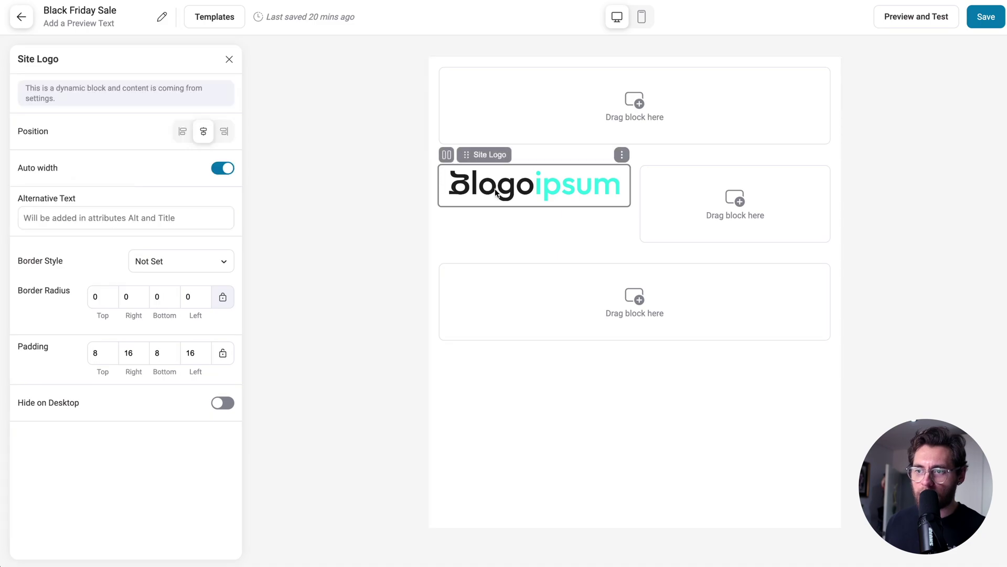
left_click_drag(467, 154, 722, 198)
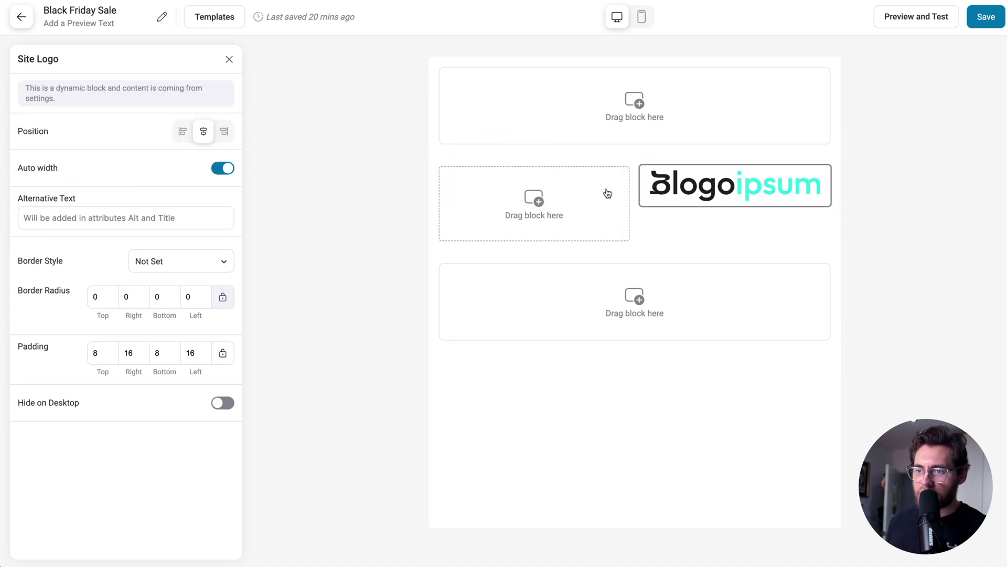
left_click(435, 194)
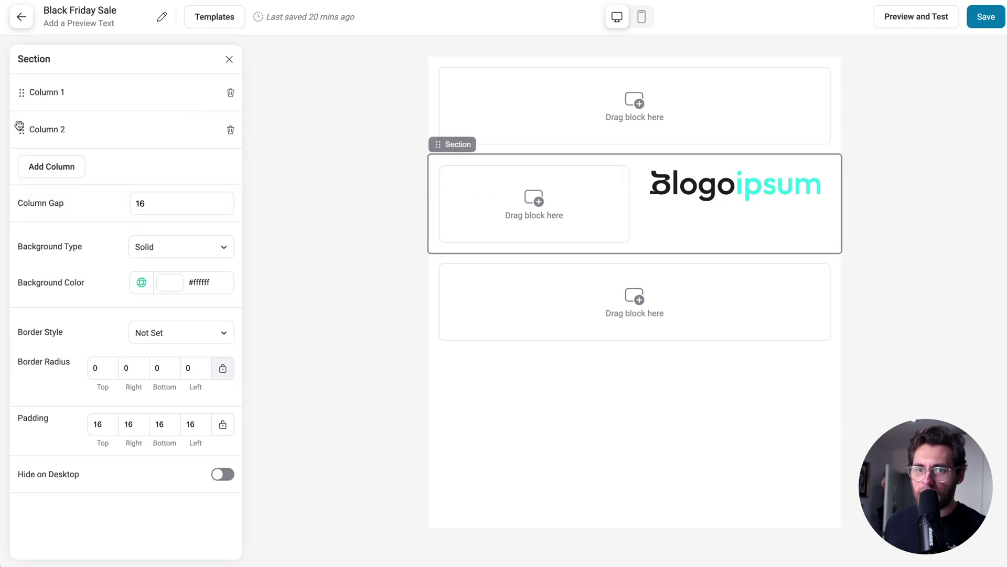
left_click_drag(21, 129, 23, 89)
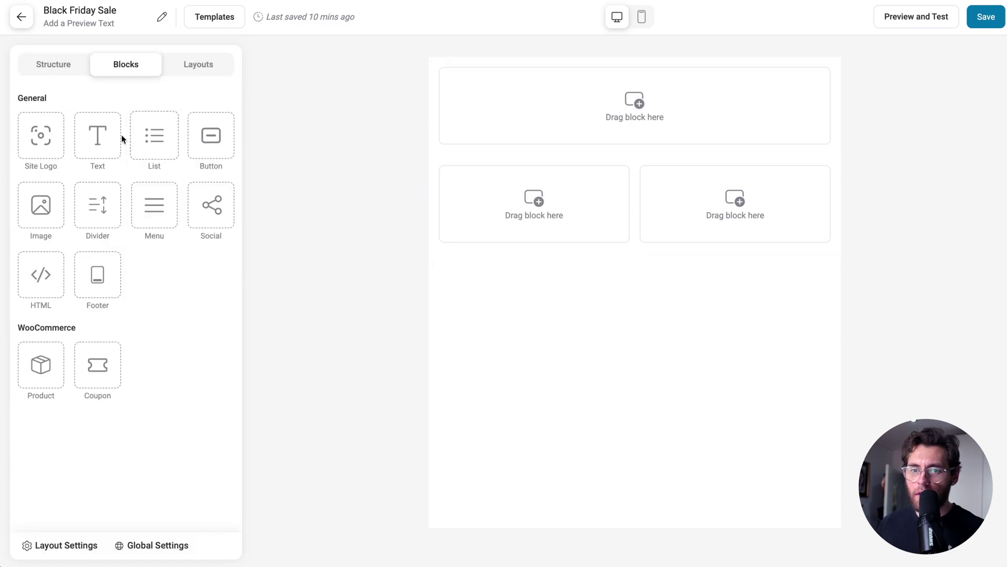
left_click_drag(41, 135, 479, 95)
Add a Text block and a Button block below the logo
left_click(228, 63)
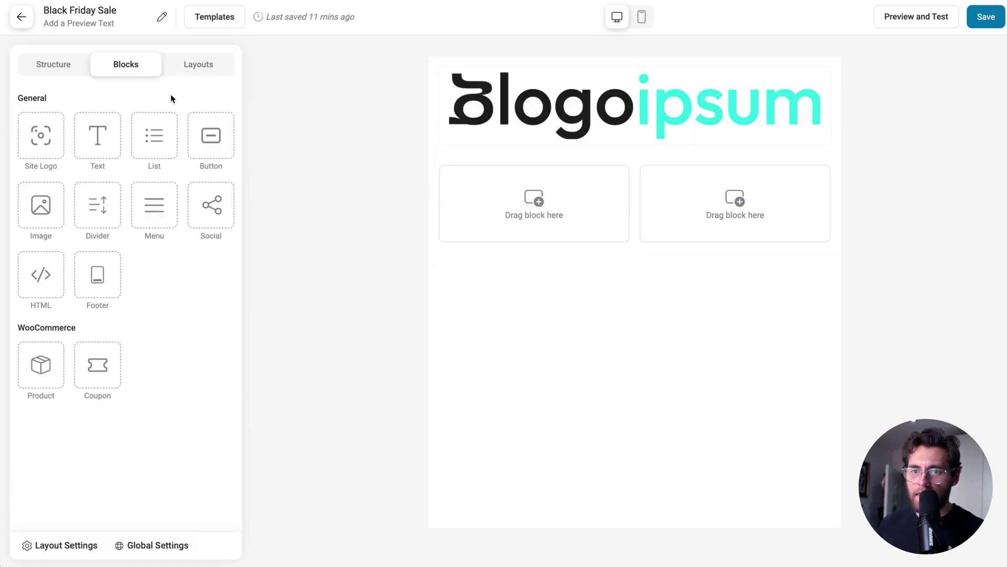
left_click_drag(103, 135, 478, 136)
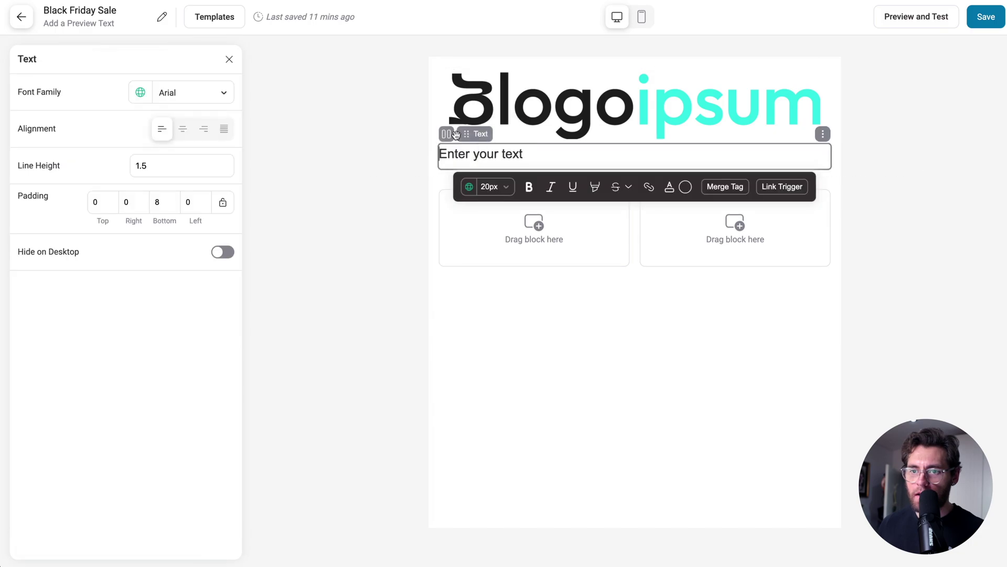
left_click(230, 59)
left_click_drag(211, 135, 499, 168)
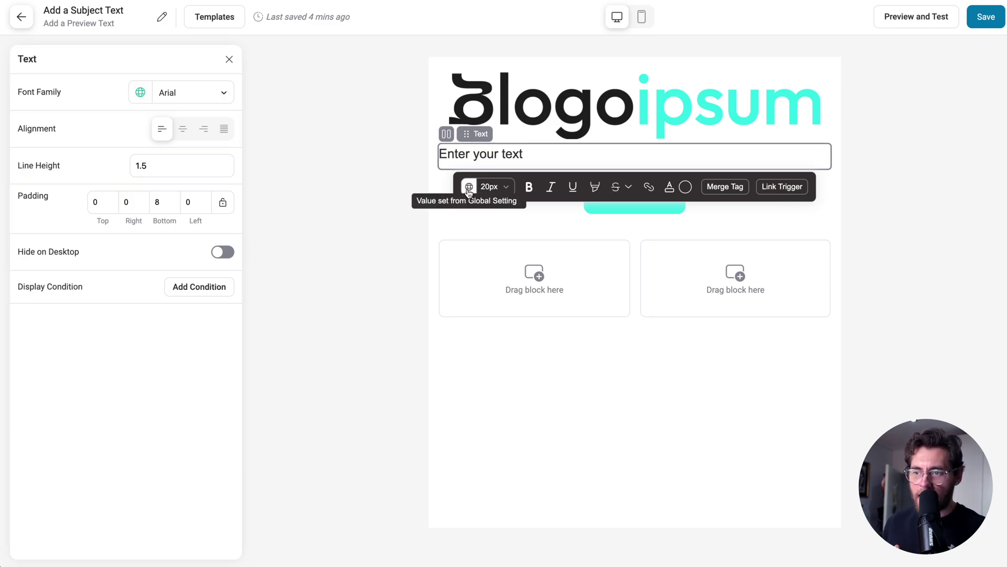
Set the text size to 27px, then reset it to the global 20px
left_click(490, 187)
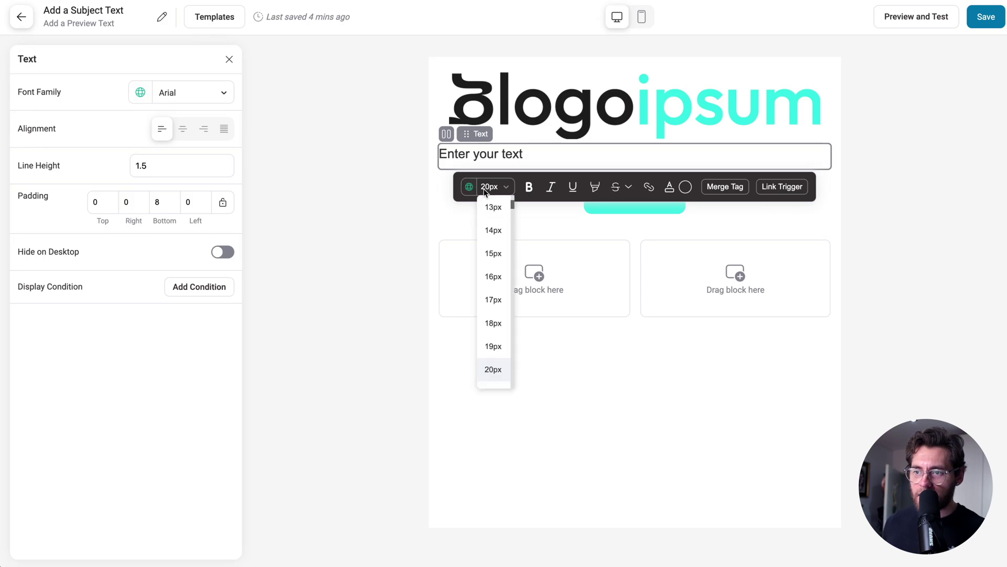
scroll(496, 262, "down", 3)
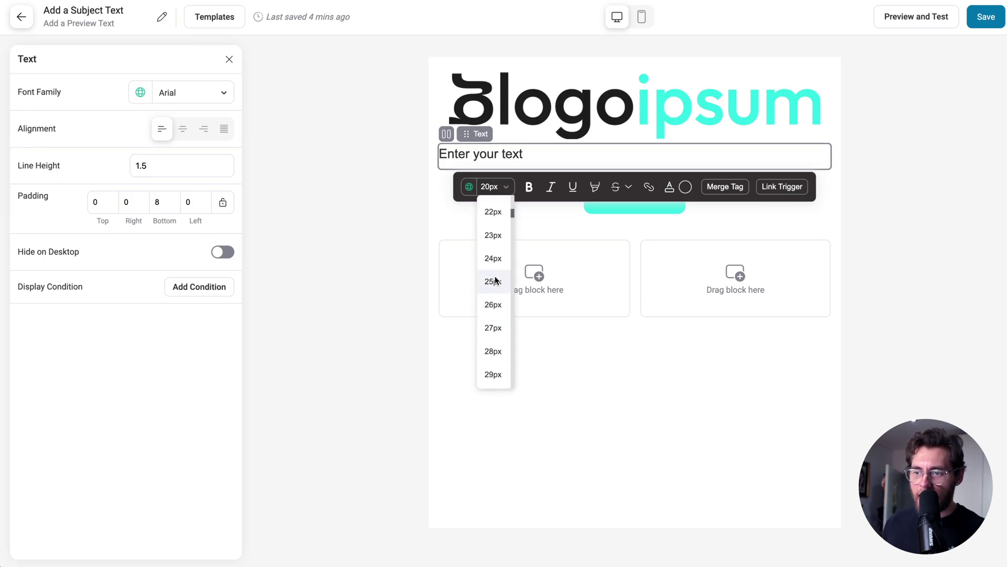
left_click(493, 328)
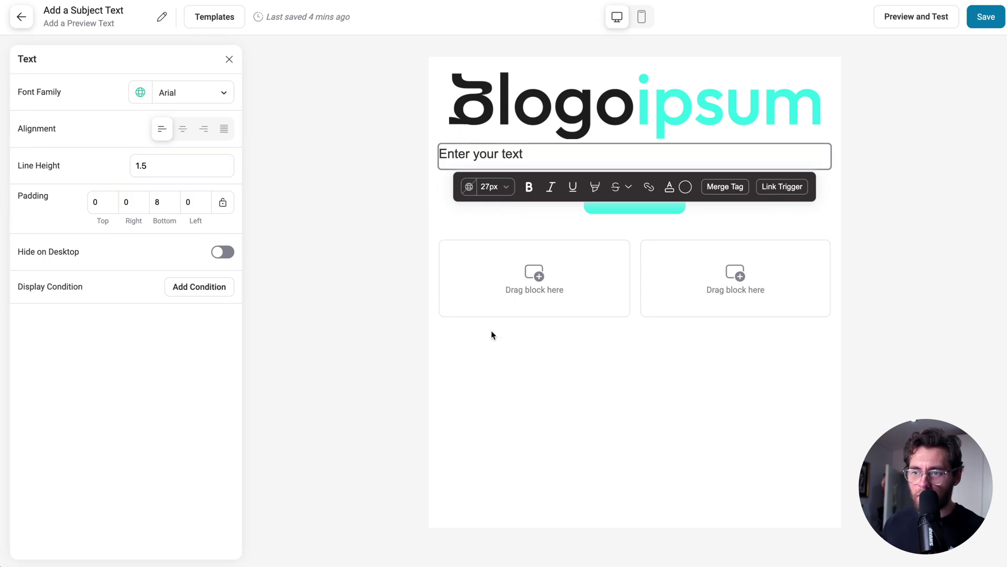
left_click(470, 188)
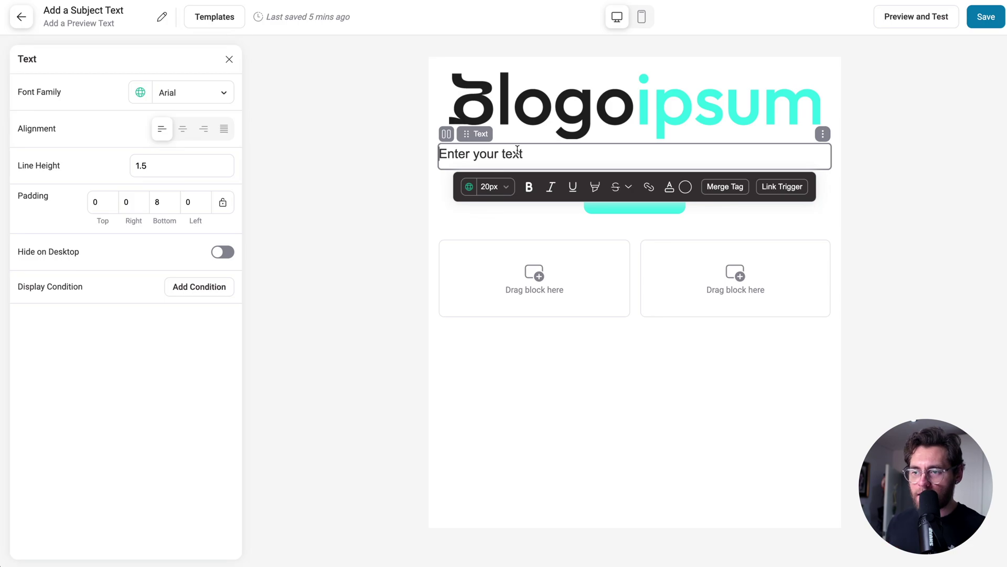
Try red for the button text, reset it to the global colour, and open the background colour picker
left_click(569, 210)
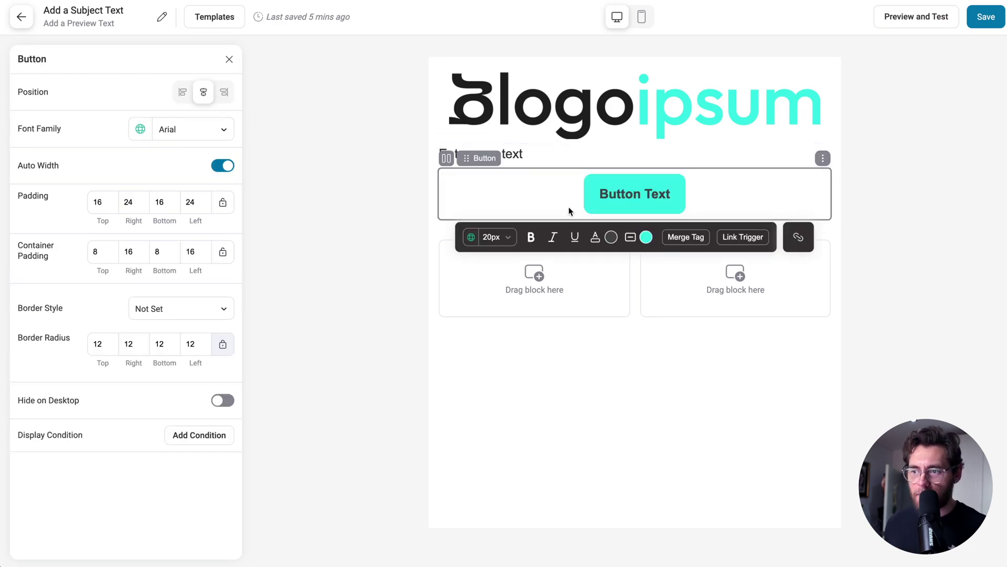
left_click(611, 238)
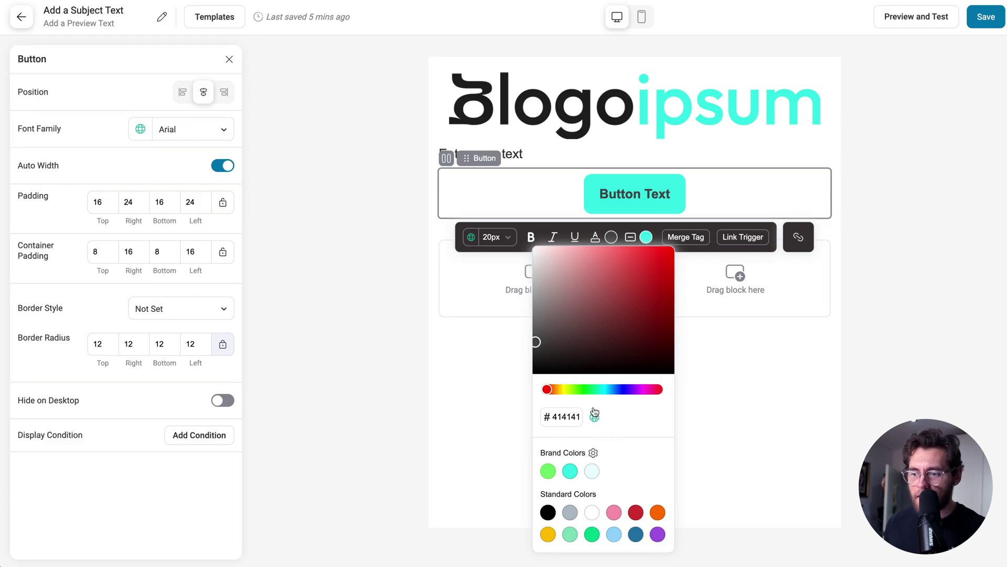
mouse_move(595, 421)
left_click_drag(603, 347, 646, 254)
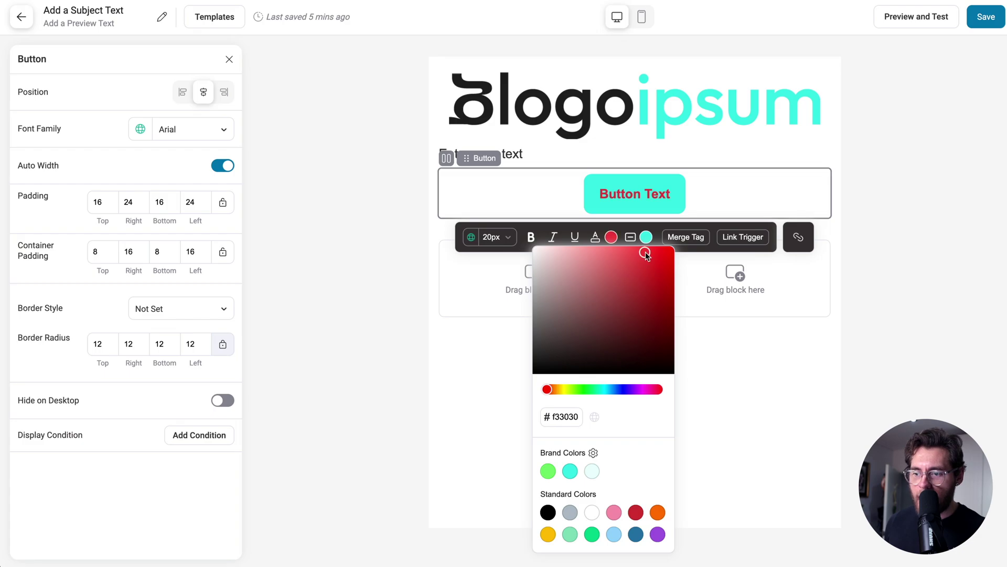
left_click(594, 418)
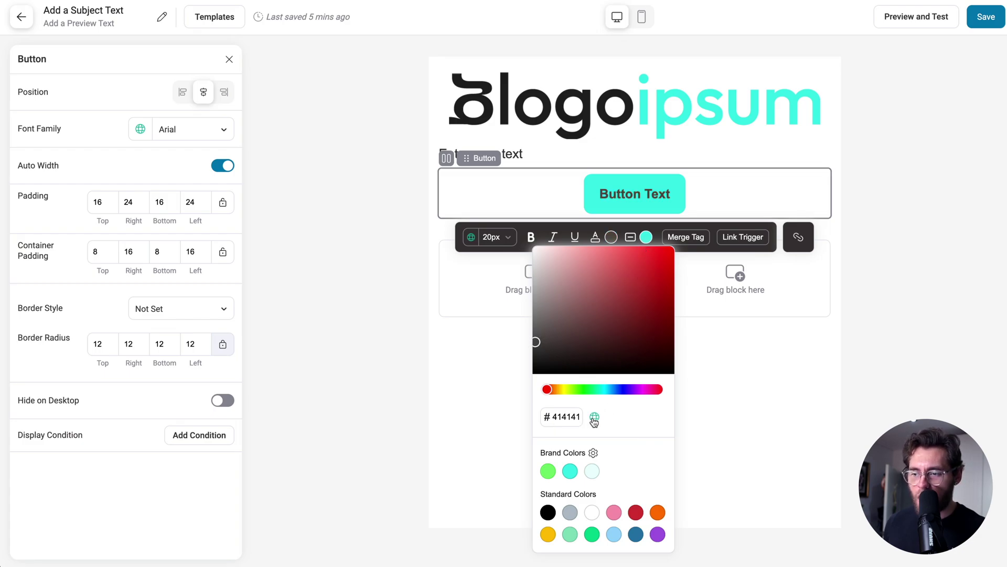
left_click(646, 238)
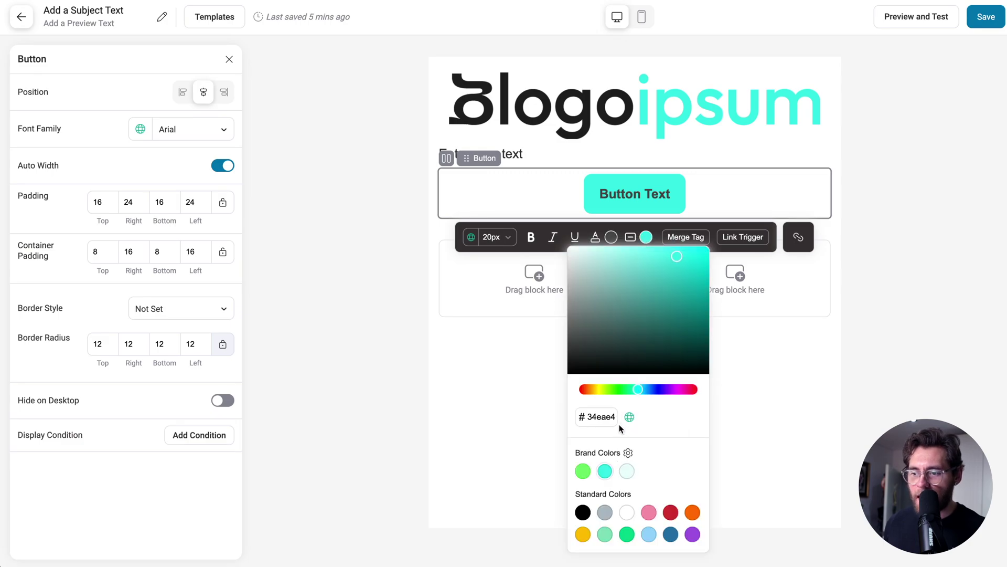
left_click(550, 341)
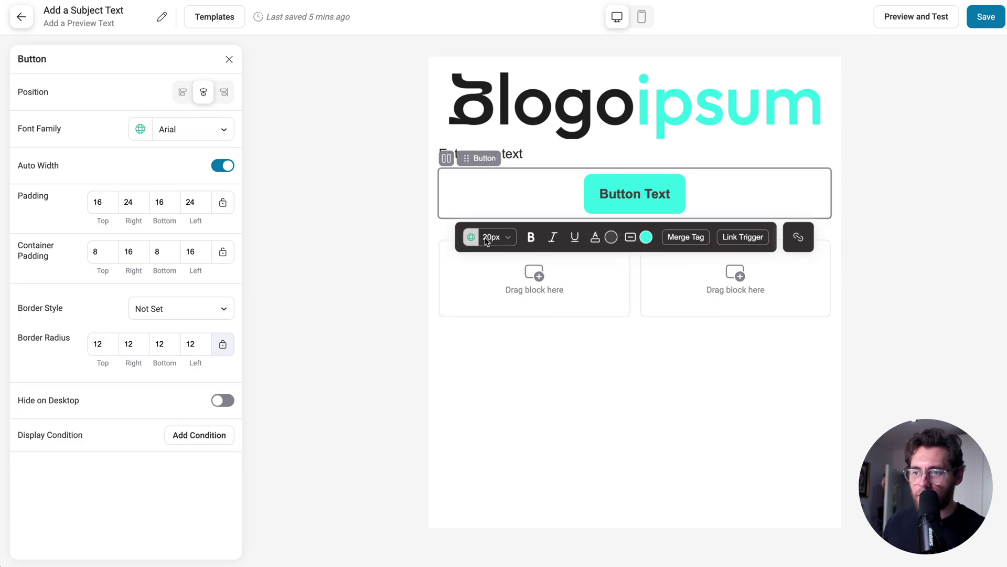
left_click(646, 238)
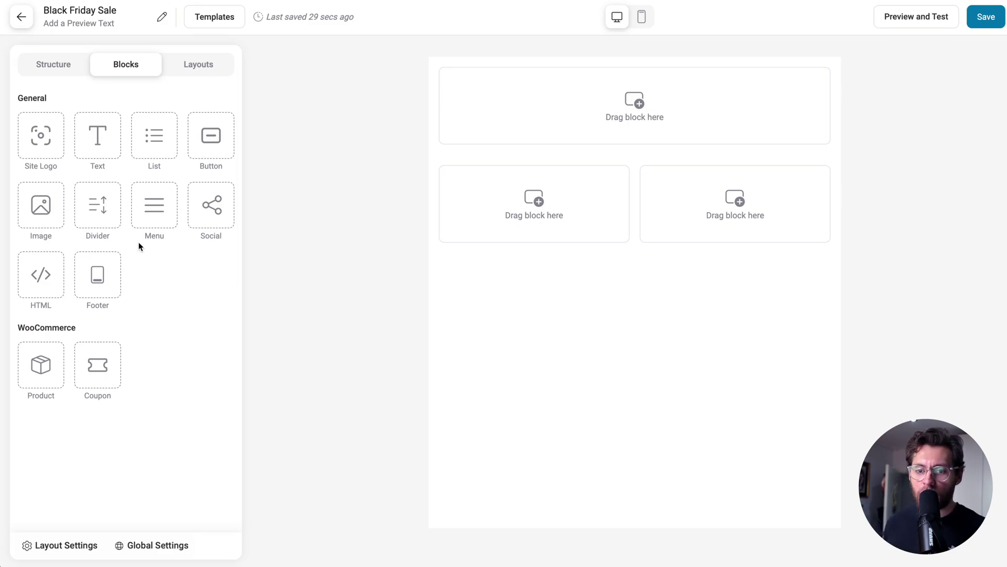
Add an Image block to the left column with a portrait photo from the media library
left_click_drag(39, 206, 533, 210)
left_click(526, 276)
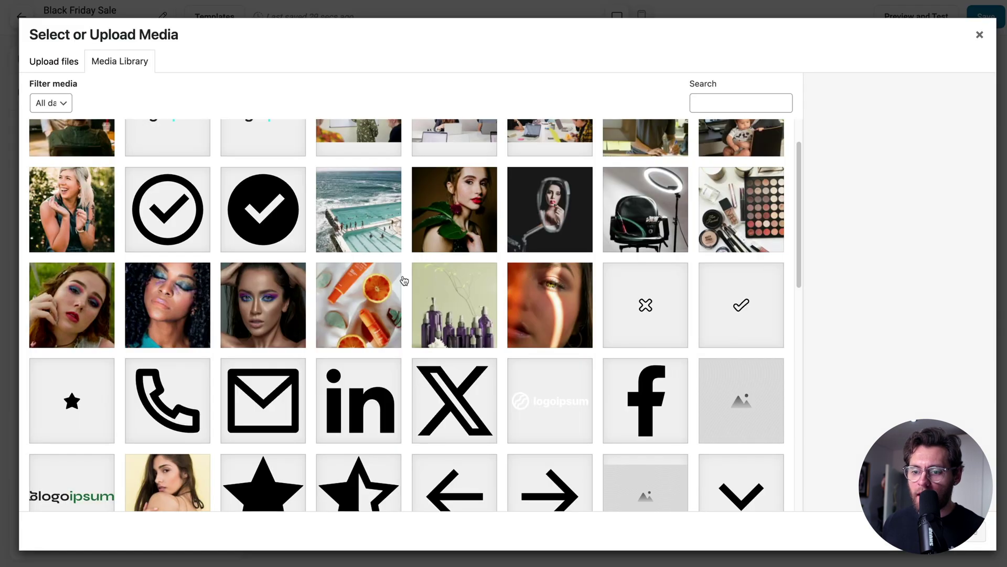
left_click(67, 293)
left_click(965, 531)
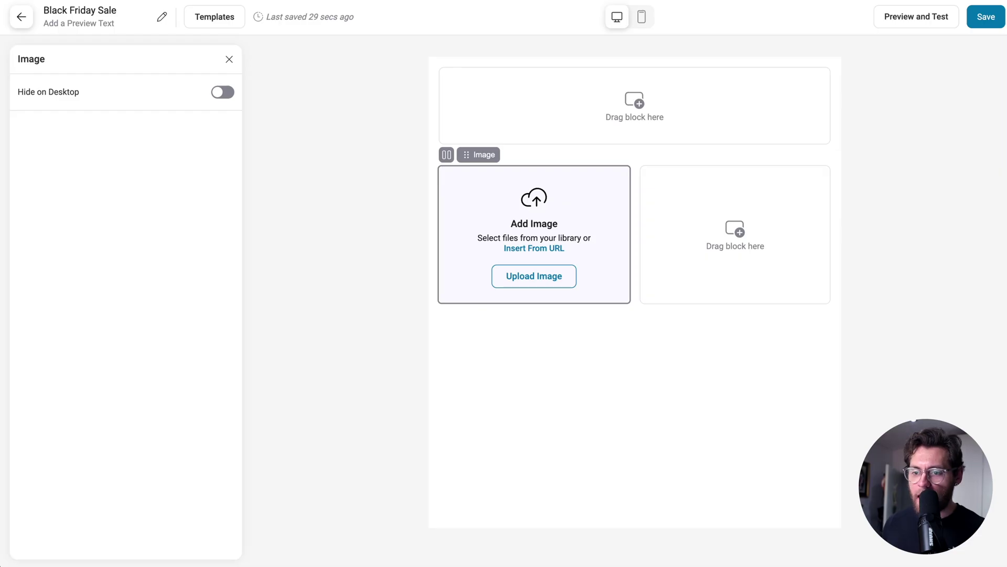
Add a divider, a menu above it, and social icons below the menu in the top row
left_click_drag(100, 205, 512, 137)
left_click(229, 58)
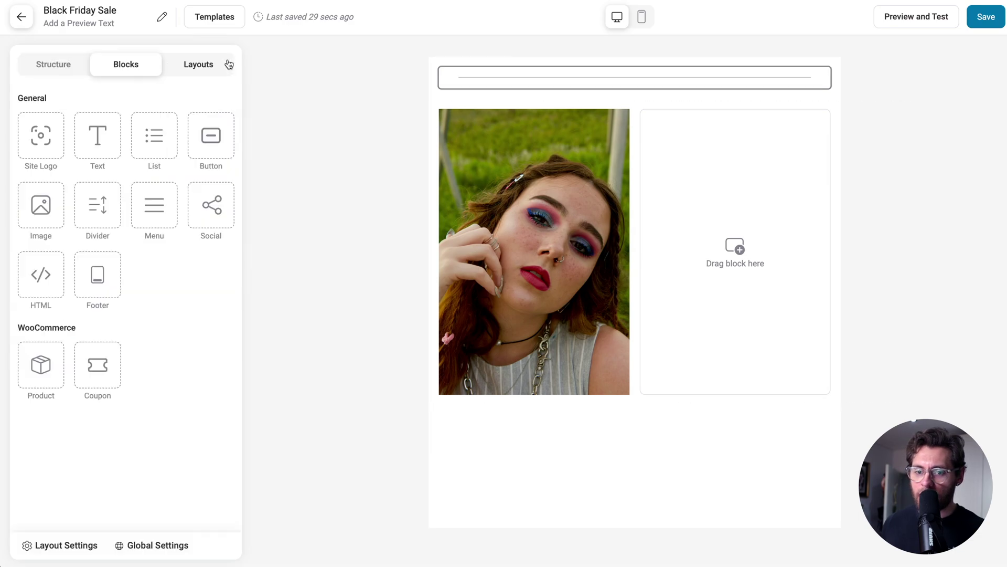
left_click_drag(154, 204, 482, 69)
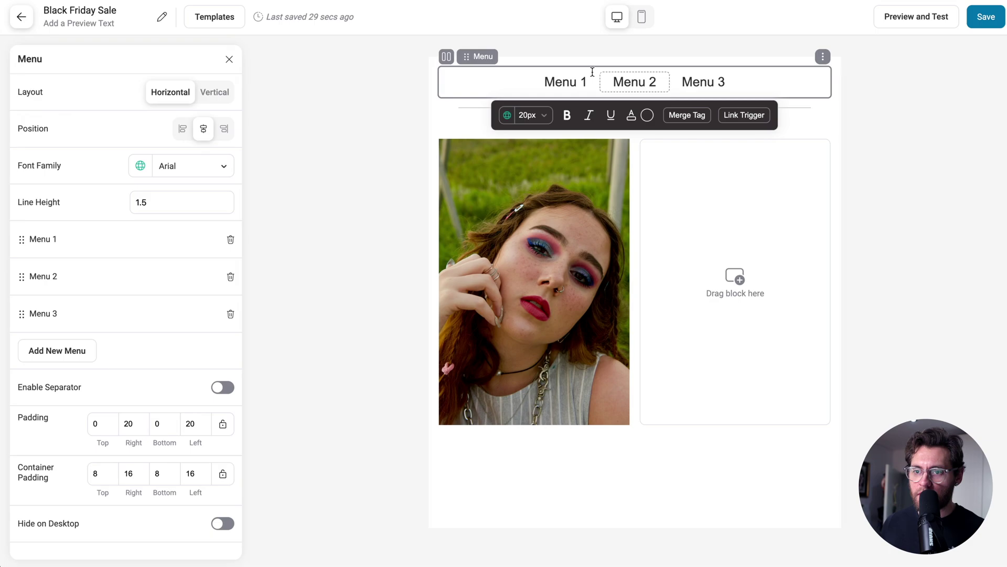
left_click(229, 59)
left_click_drag(211, 205, 537, 93)
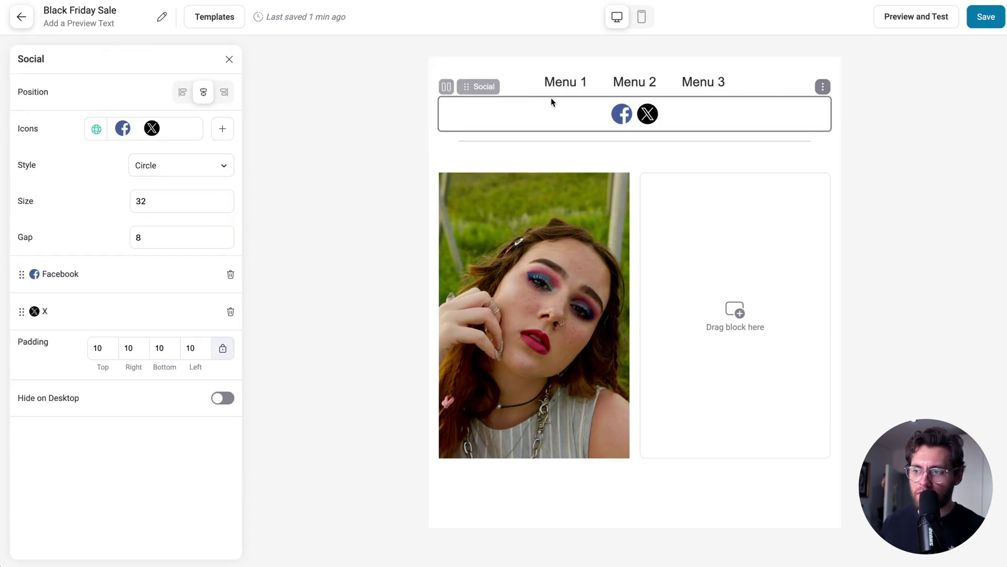
key("Escape")
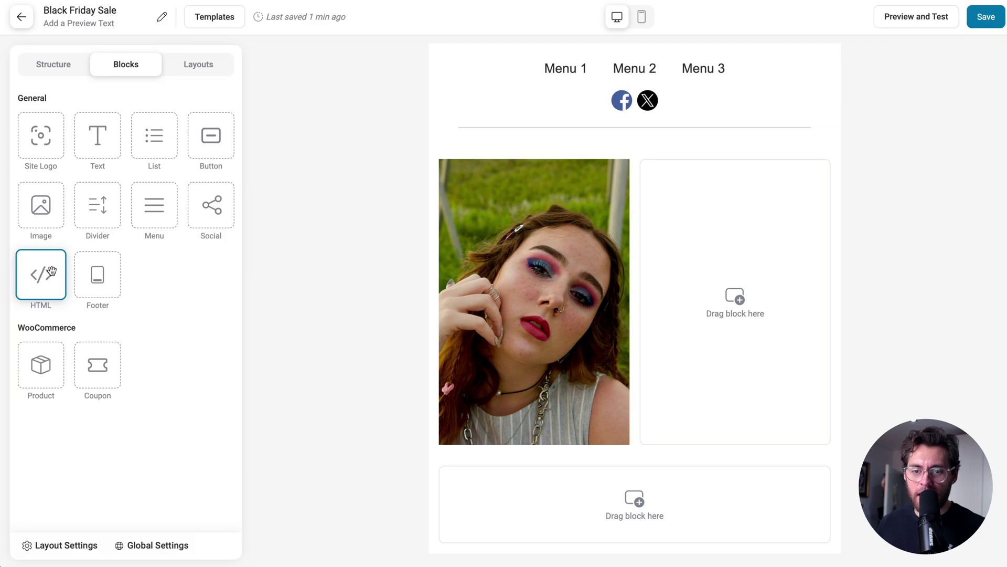
Add the footer at the bottom and review the Footer global styles
left_click_drag(97, 274, 527, 455)
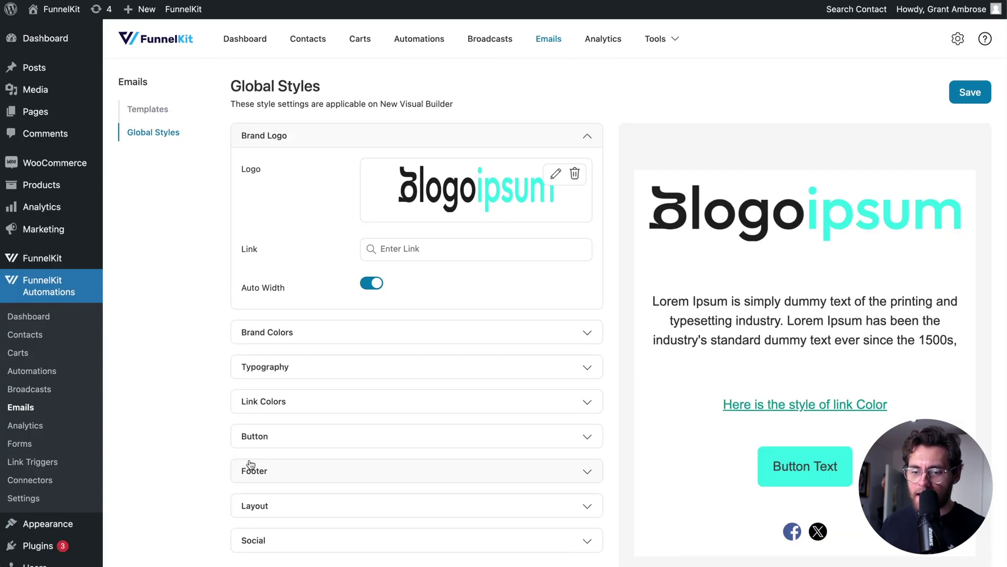
left_click(270, 474)
scroll(326, 461, "down", 3)
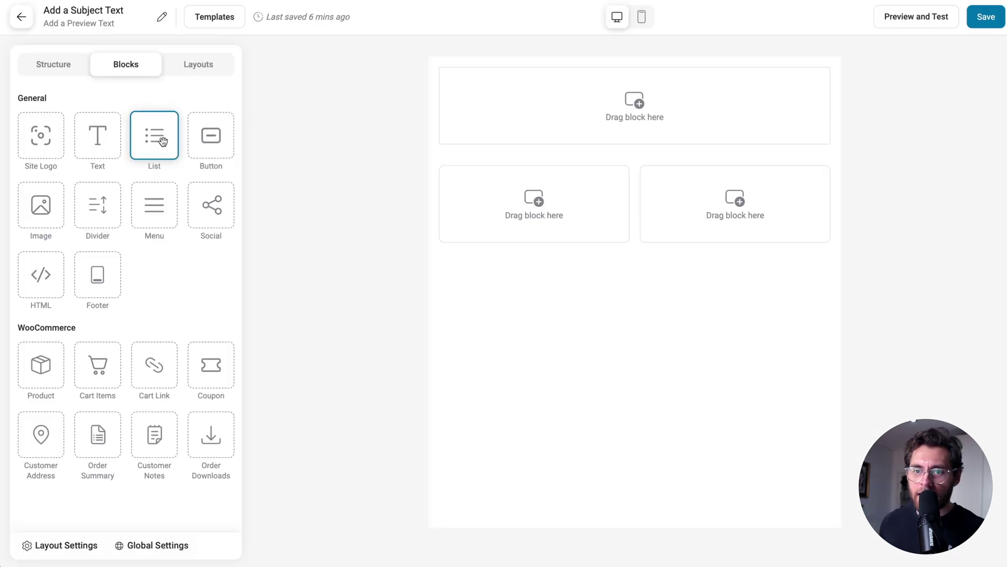
Add a bulleted list block to the top row with three placeholder items
left_click_drag(154, 141, 510, 119)
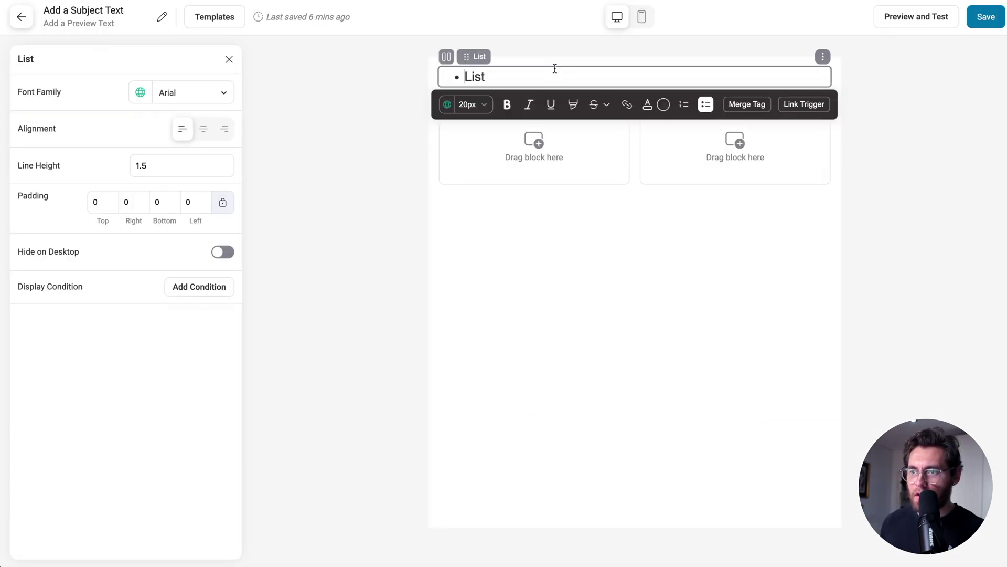
type("fdsa")
key("Return")
type("fdsa")
key("Return")
type("fdas")
key("Return")
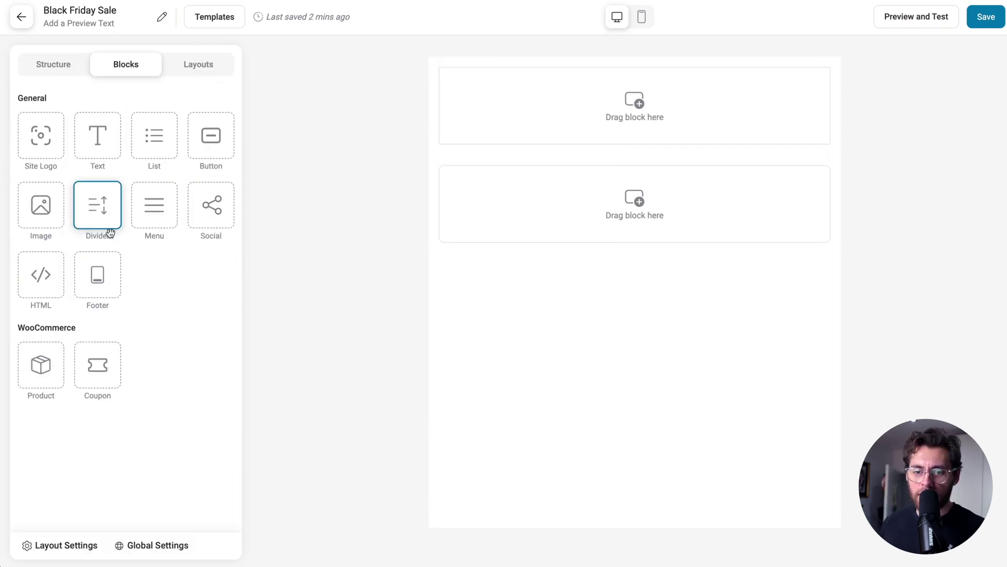
Add a Product block with ALL-ACCESS Course Pass and VIP Yearly Membership
left_click_drag(42, 366, 517, 221)
left_click(518, 221)
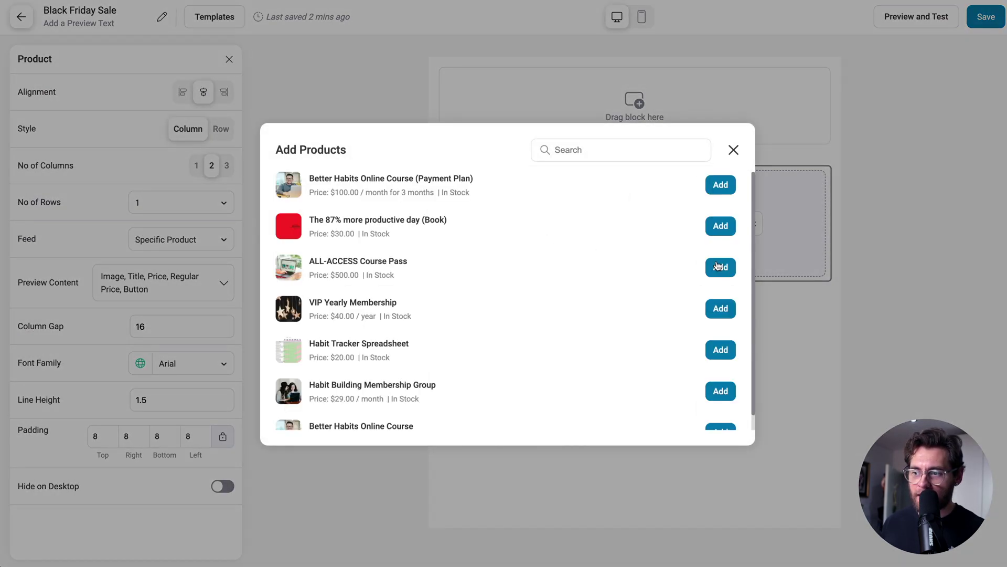
left_click(720, 266)
left_click(731, 256)
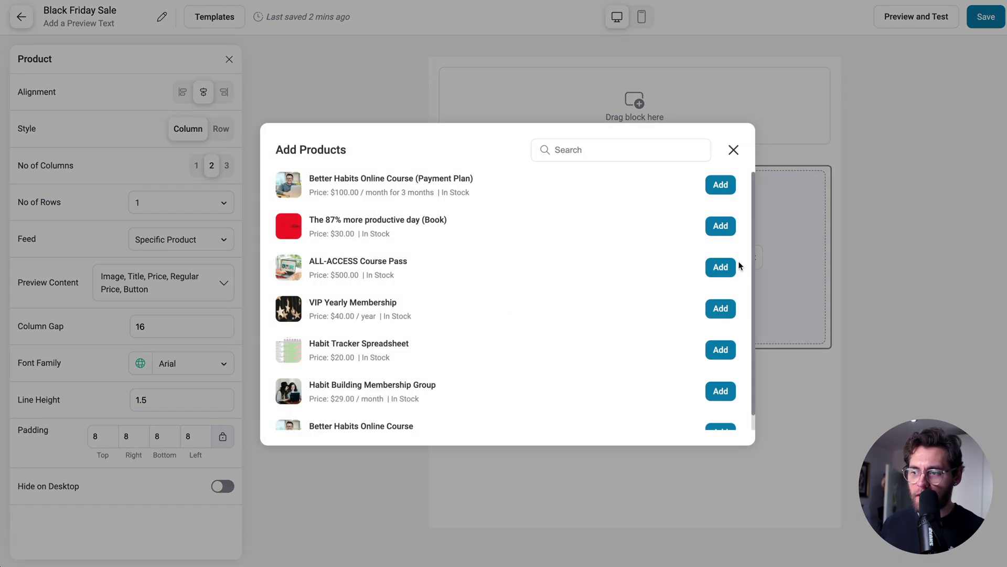
left_click(721, 308)
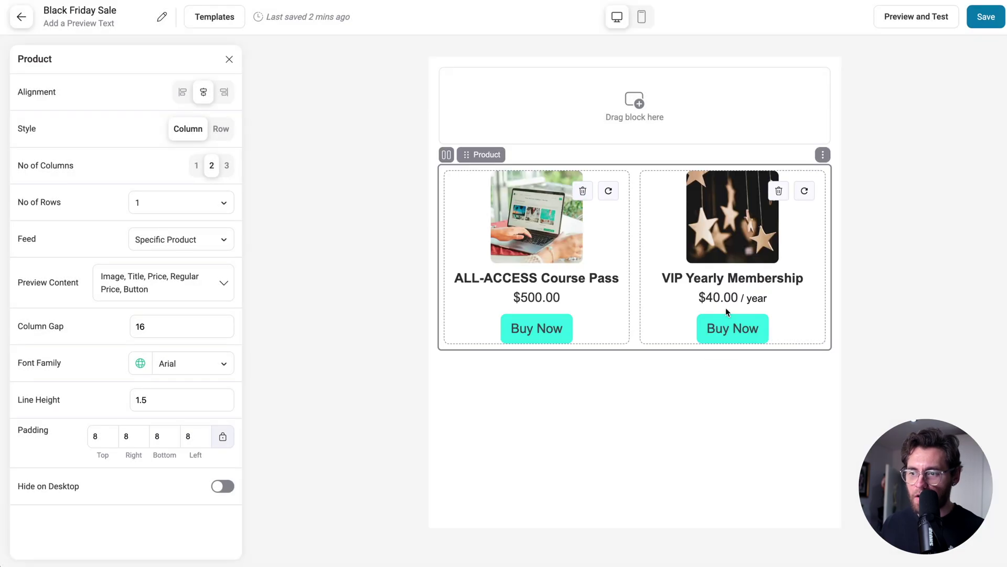
Set the Product block to Row style, 3 rows, fed by Latest Products after trying other feeds
left_click(219, 131)
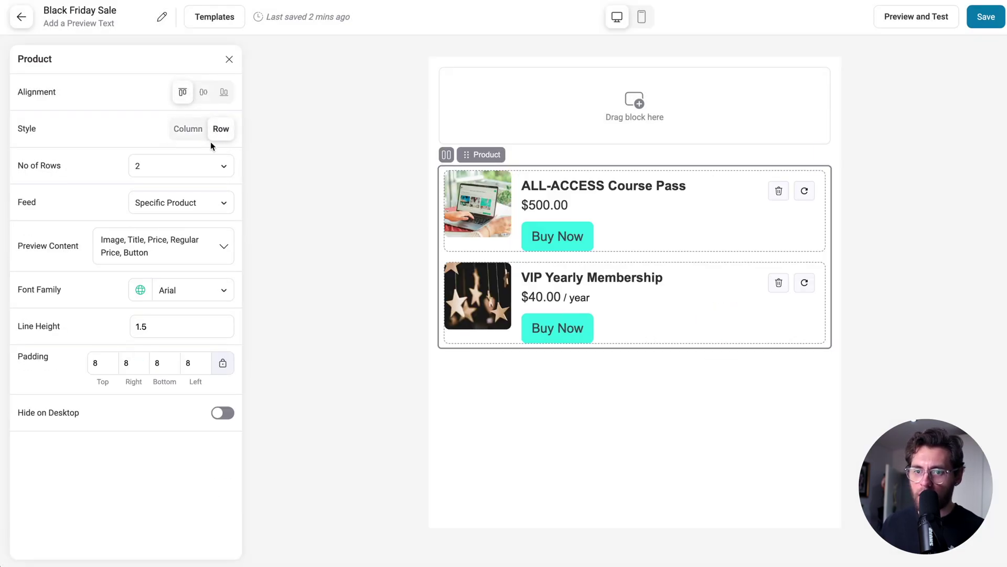
left_click(200, 161)
left_click(189, 236)
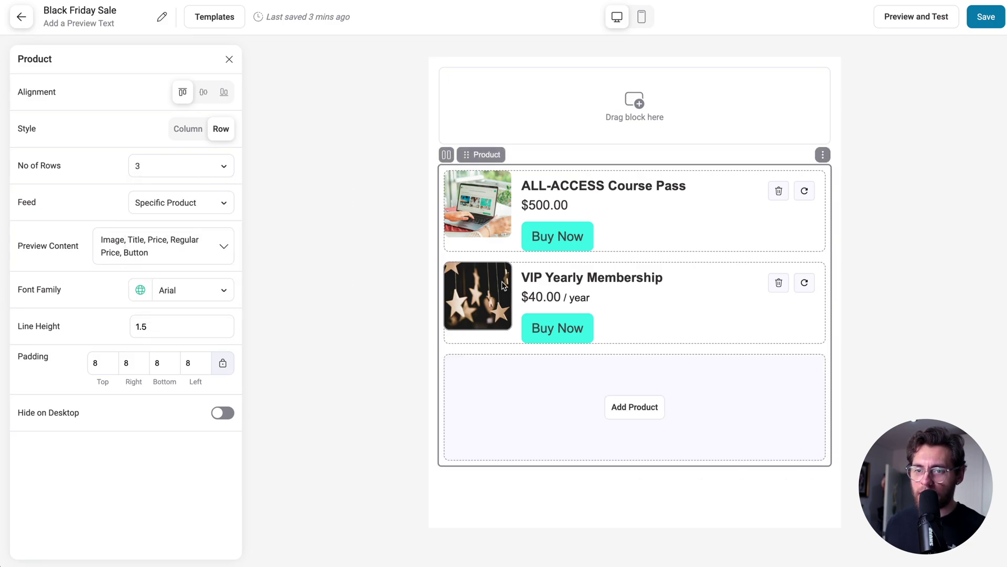
left_click(185, 204)
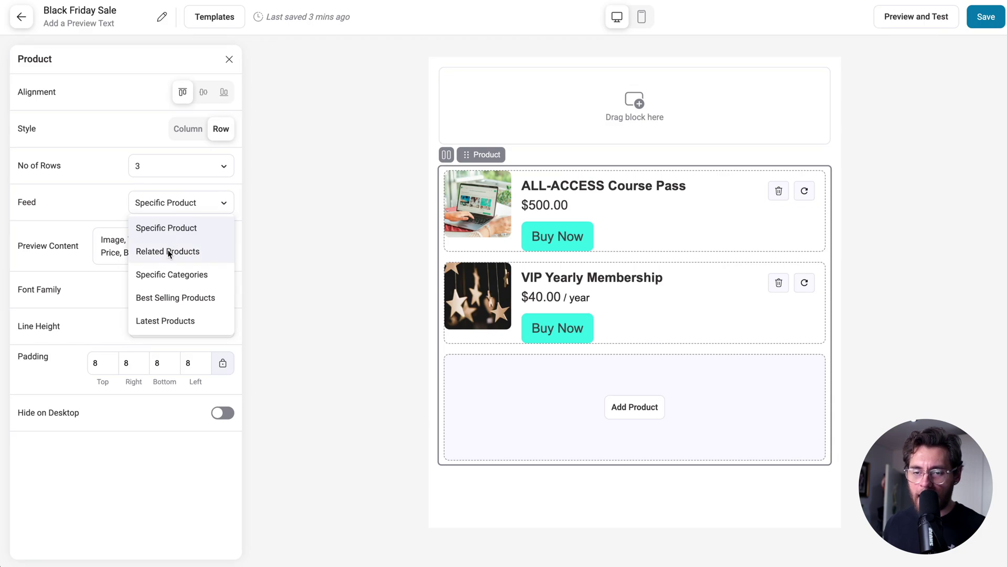
left_click(166, 274)
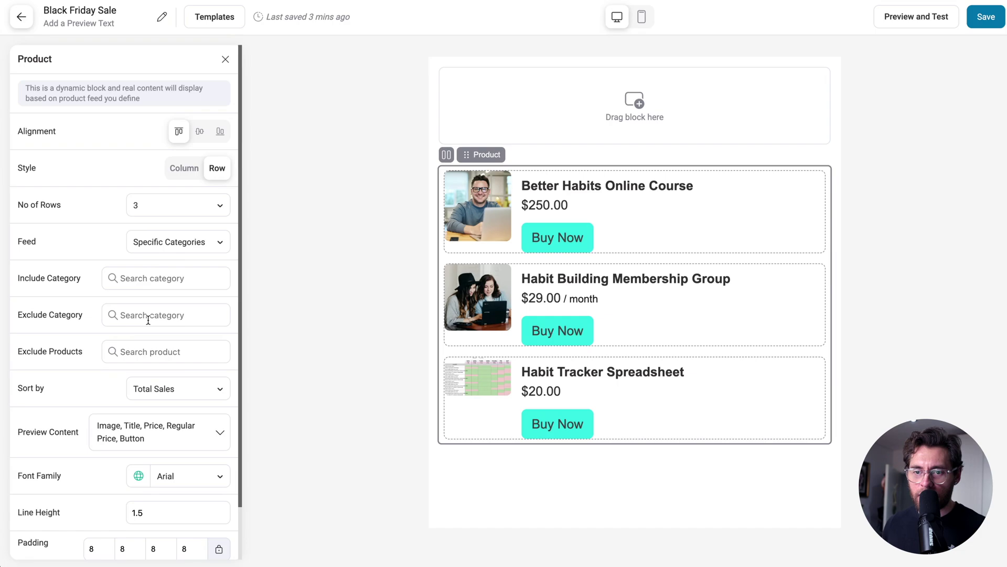
left_click(173, 241)
left_click(169, 335)
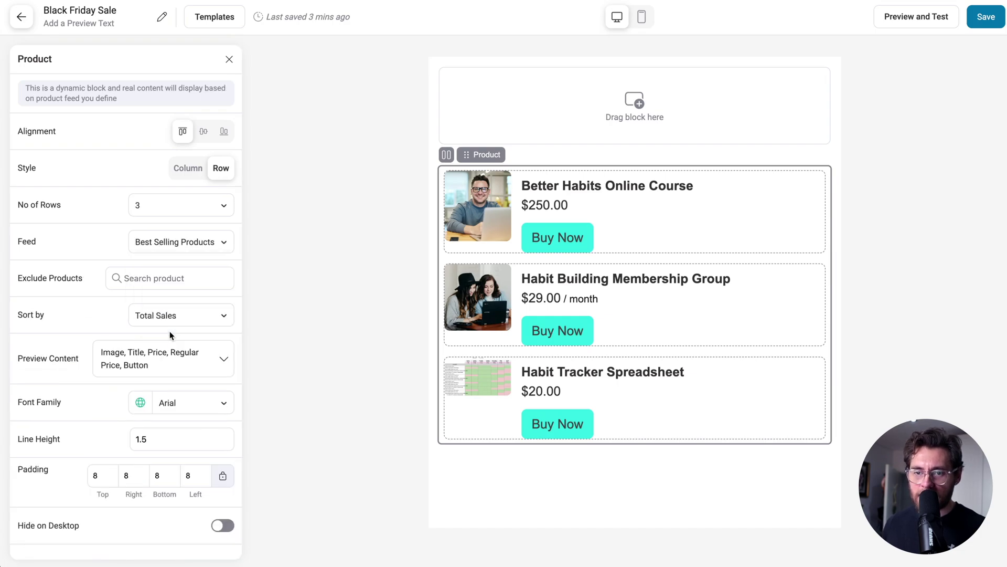
left_click(167, 241)
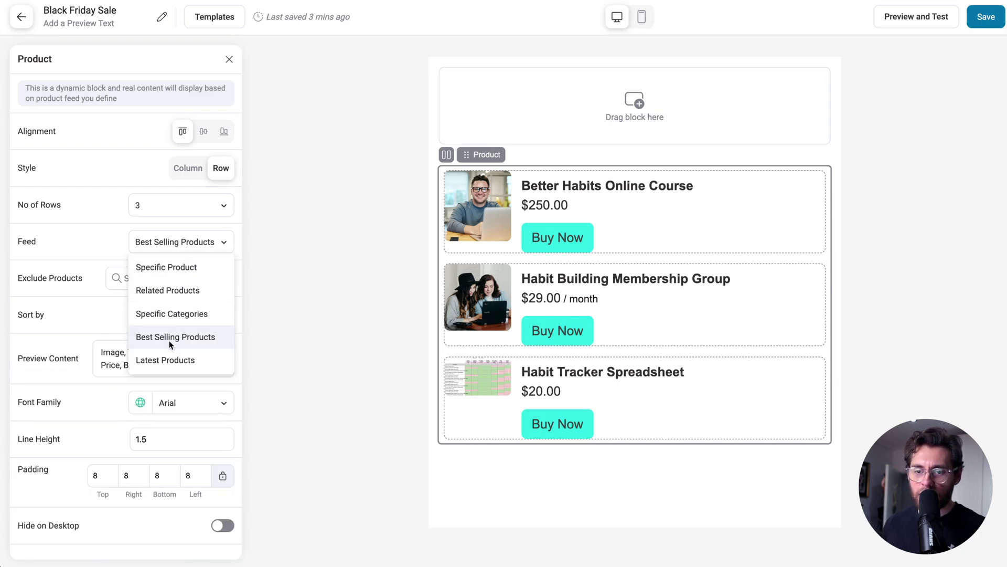
left_click(170, 356)
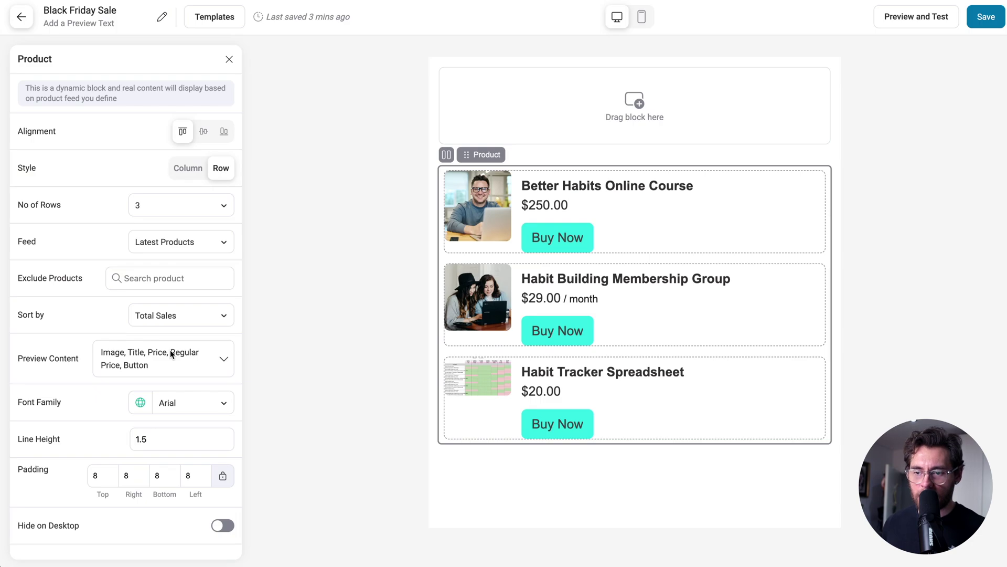
left_click(171, 355)
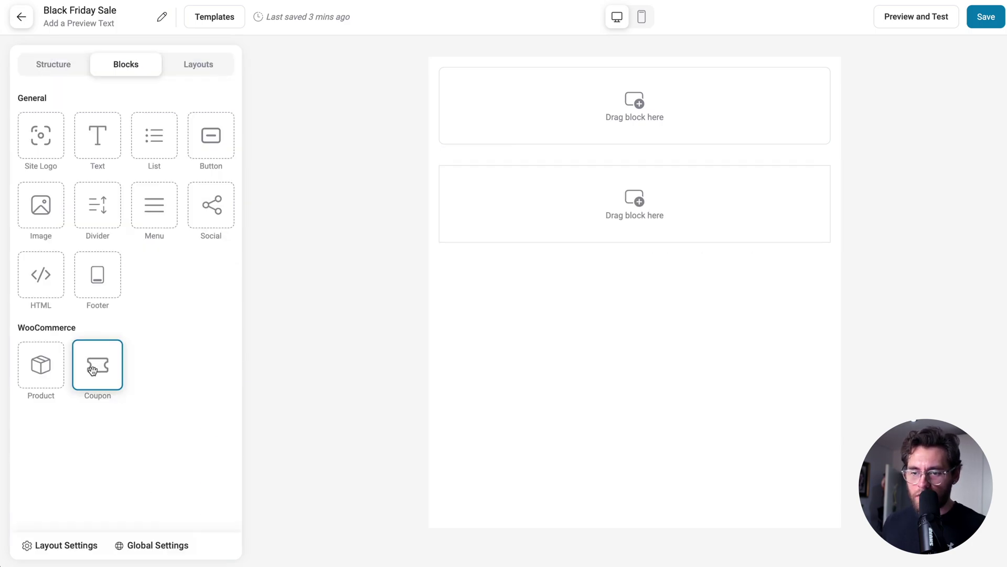
Place a Coupon block in the email and swap TAKE10OFF for a different store coupon code
left_click_drag(95, 362, 497, 213)
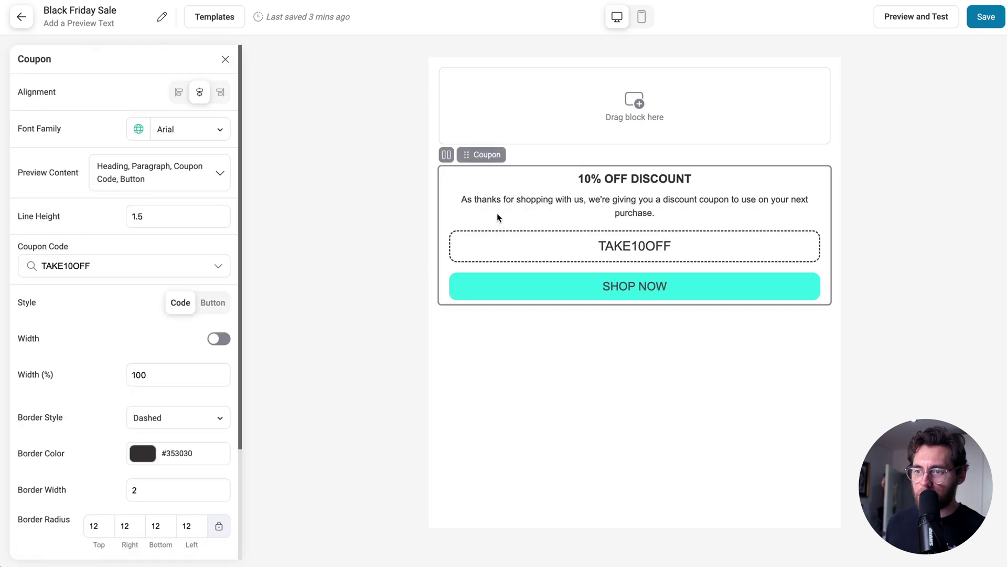
left_click(124, 265)
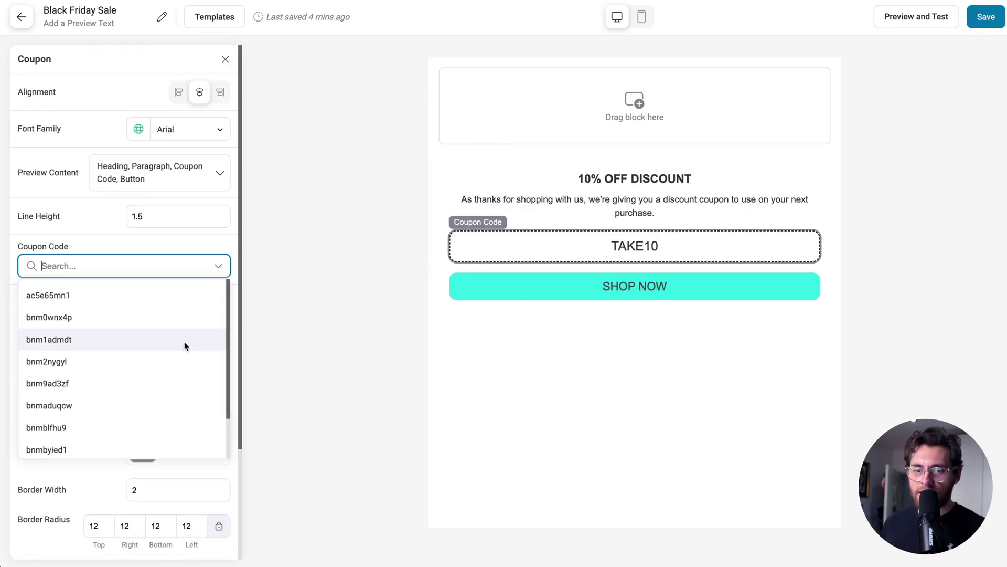
scroll(184, 342, "down", 1)
left_click(139, 395)
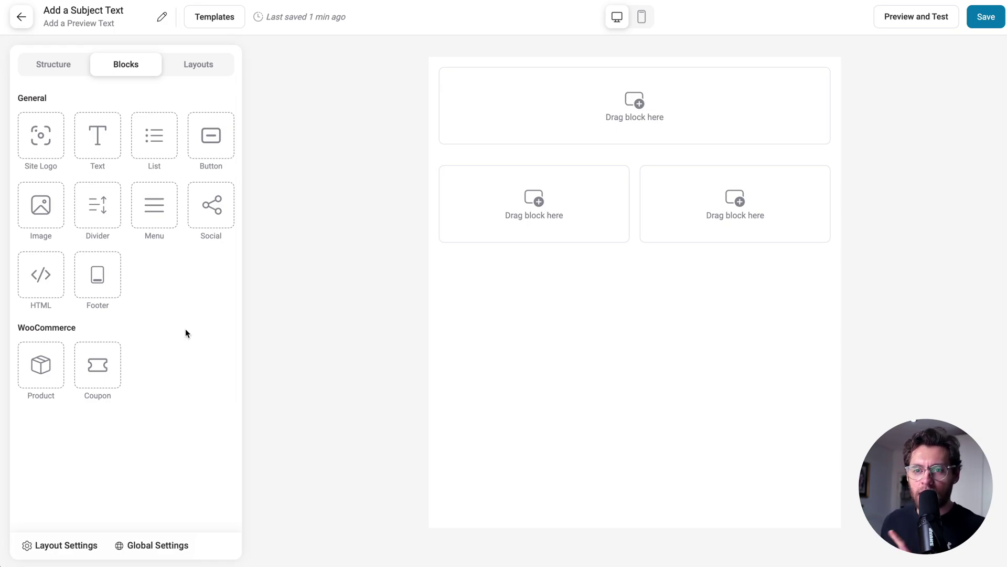
Exit the current email builder without saving and return to the Automations list
left_click(22, 17)
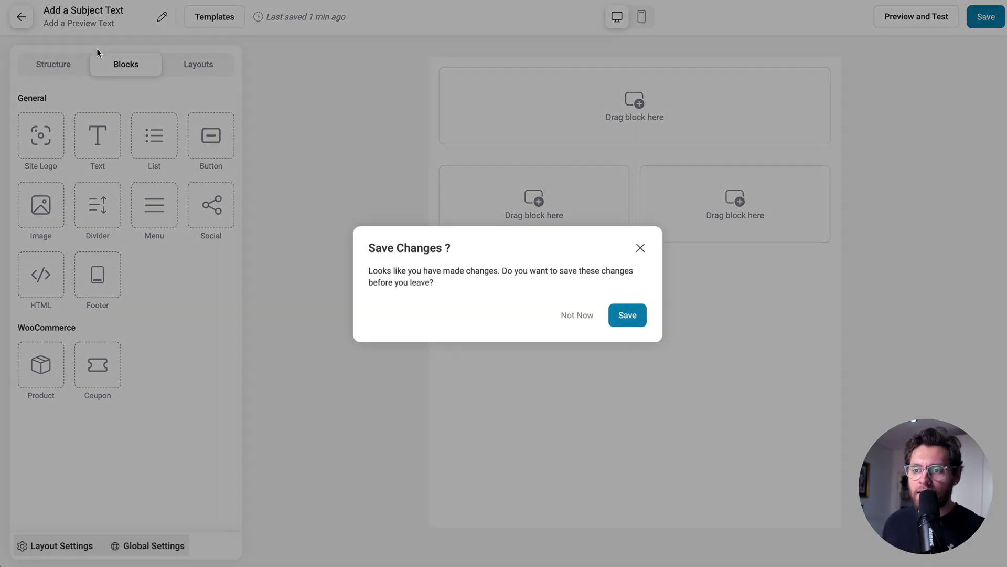
left_click(571, 315)
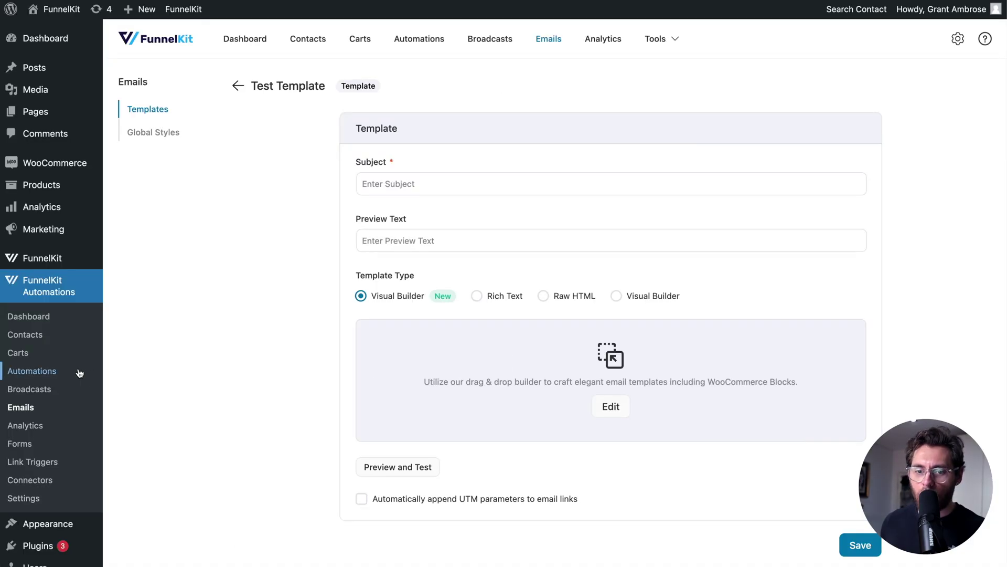
left_click(77, 371)
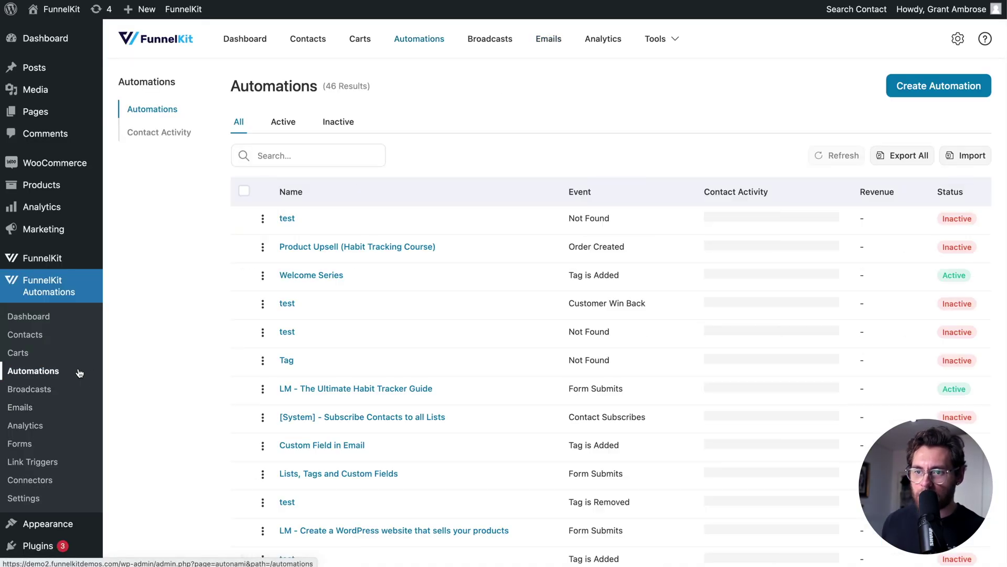
Switch the Abandoned Cart automation's Send Email step to Visual Builder (New) and launch the editor
left_click(300, 220)
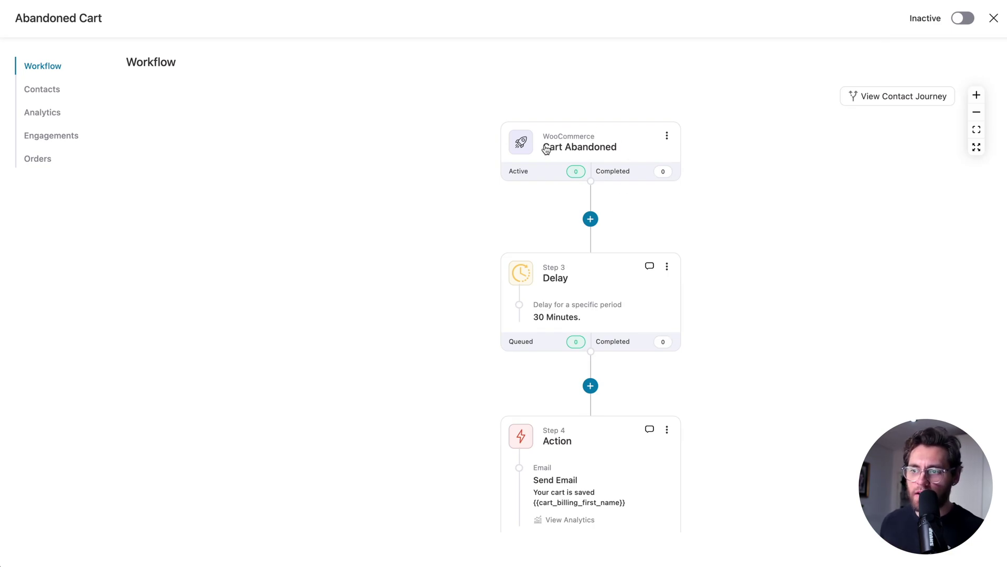
left_click(596, 476)
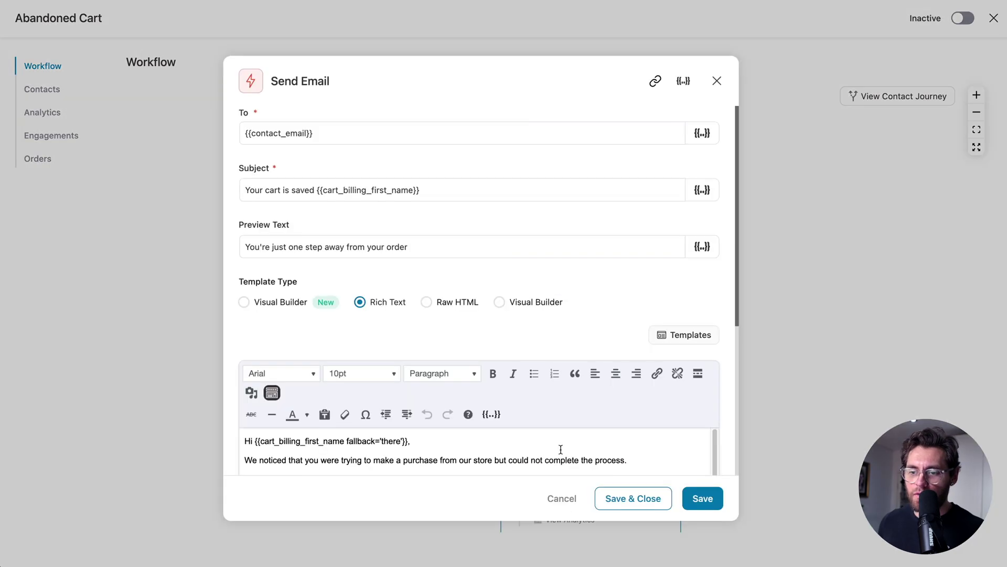
left_click(282, 302)
scroll(420, 341, "down", 2)
left_click(492, 355)
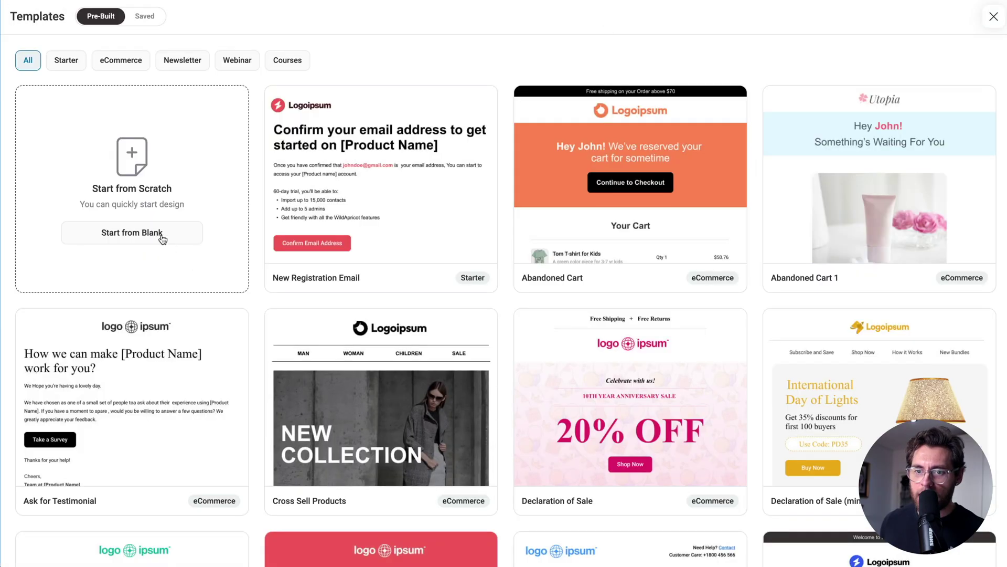
Start the abandoned-cart email from blank and place a Cart Items summary at the top
left_click(157, 231)
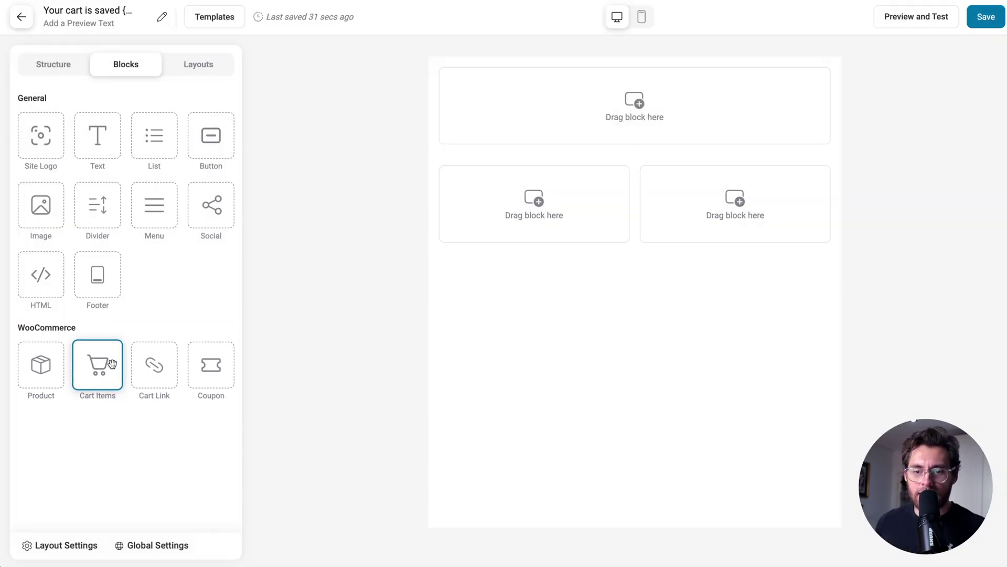
left_click_drag(112, 364, 559, 108)
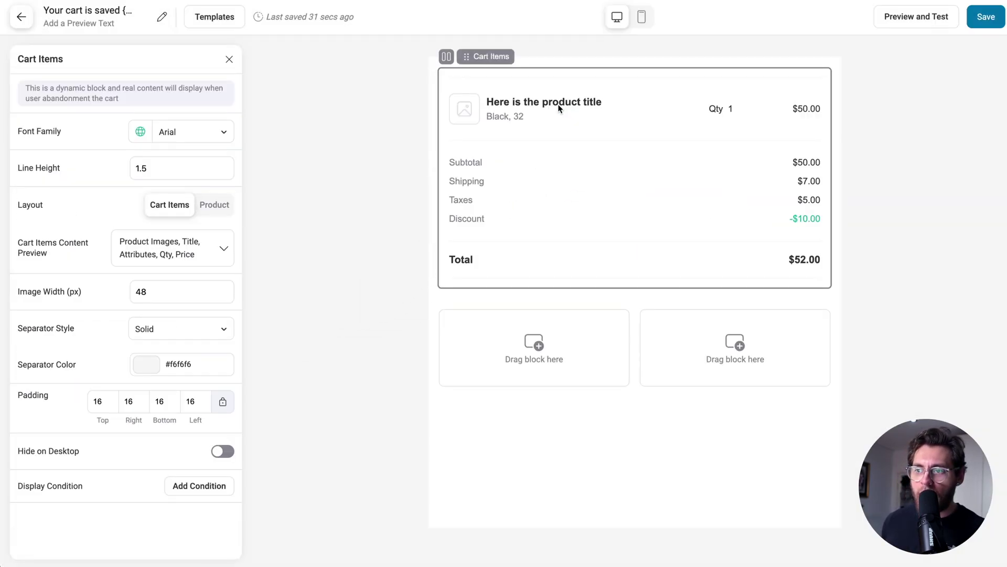
left_click(229, 60)
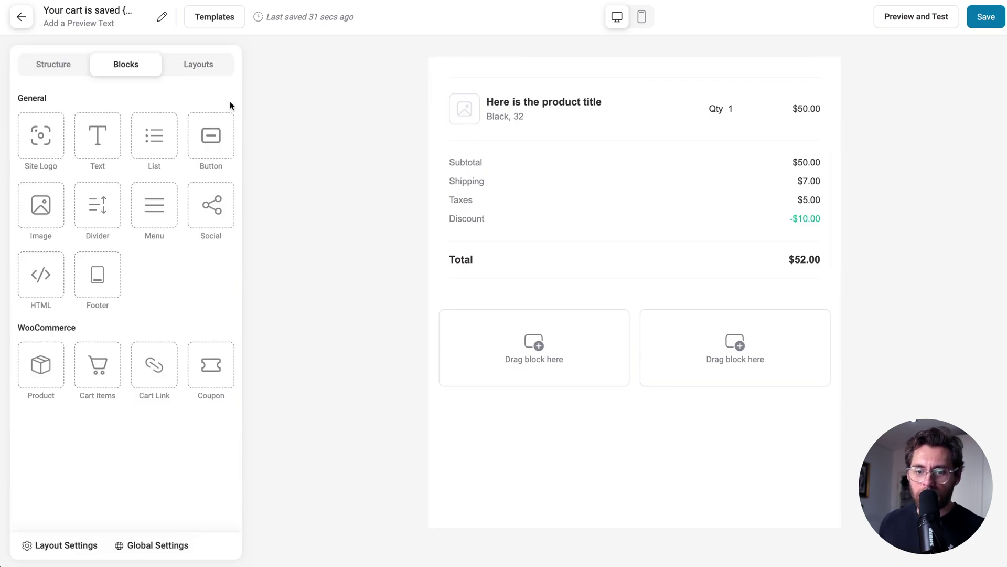
Add a Continue Checkout cart link below the cart total, then a Coupon block
left_click_drag(169, 343, 480, 287)
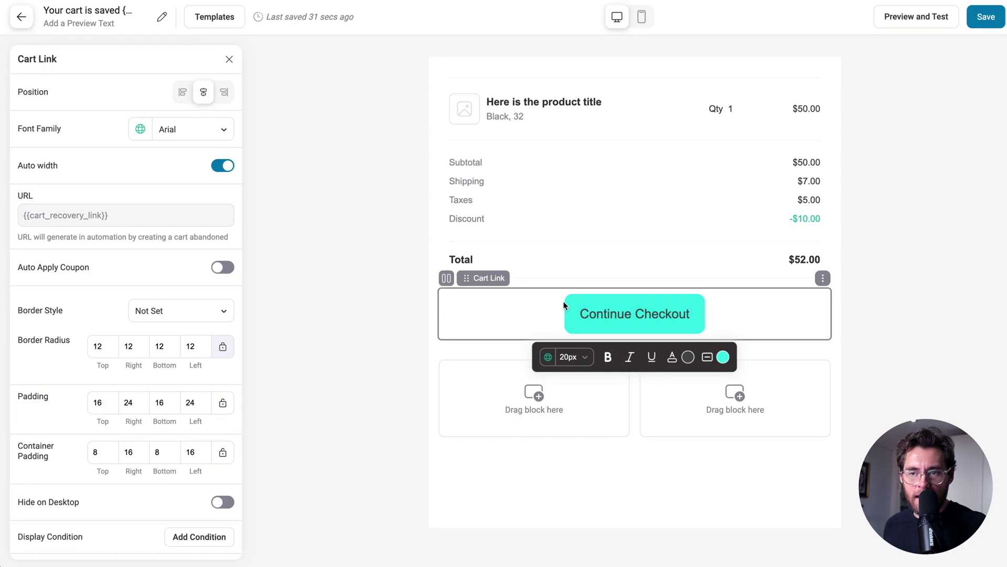
left_click(360, 151)
left_click_drag(211, 364, 480, 334)
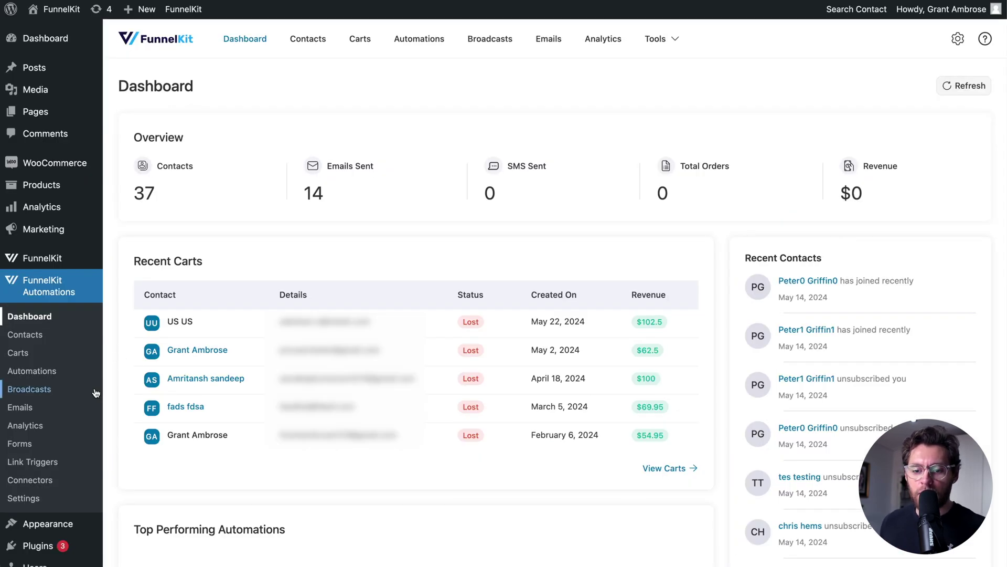
Create an email template named 'test name' and open it in the Visual Builder
left_click(45, 410)
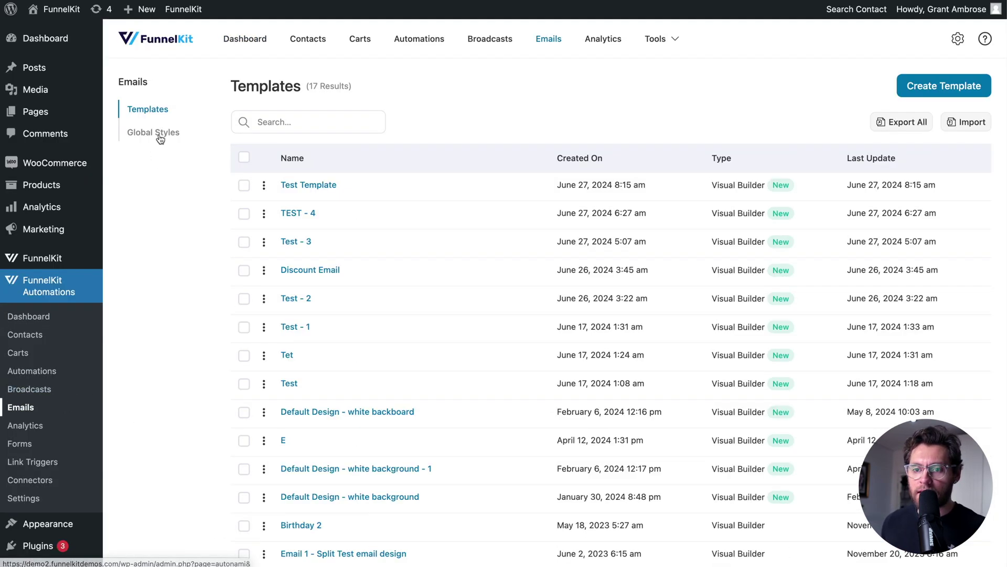
left_click(926, 83)
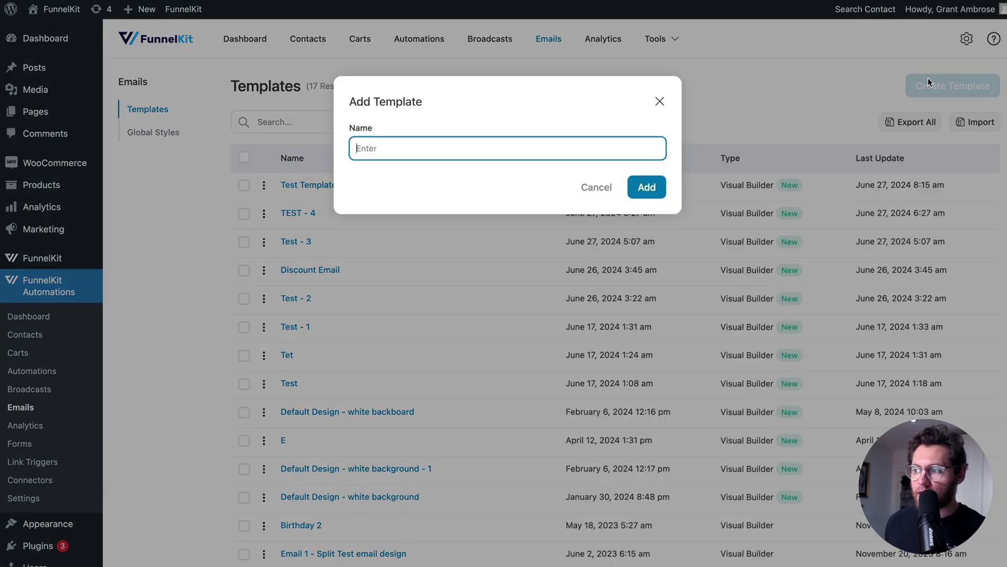
type("test name")
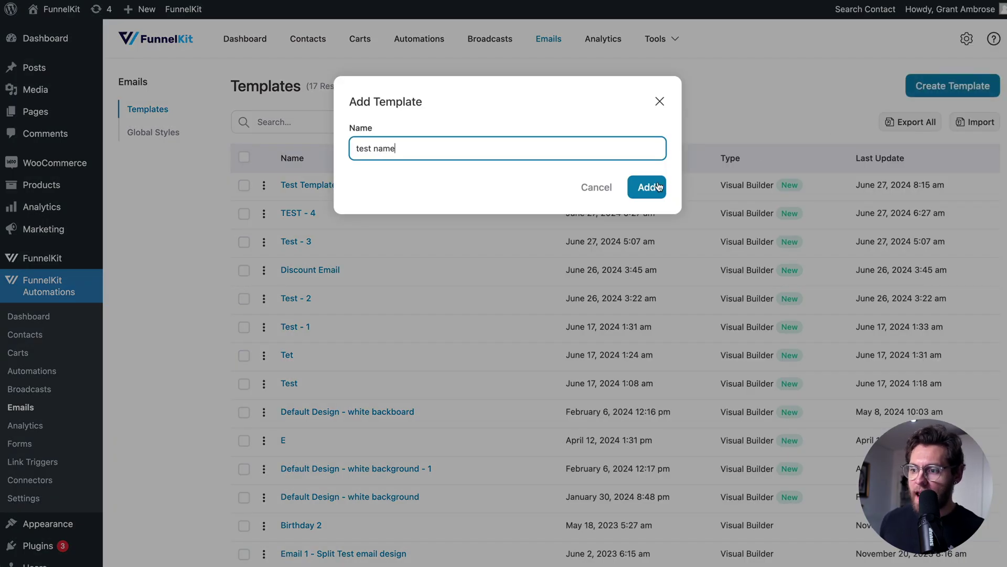
left_click(657, 187)
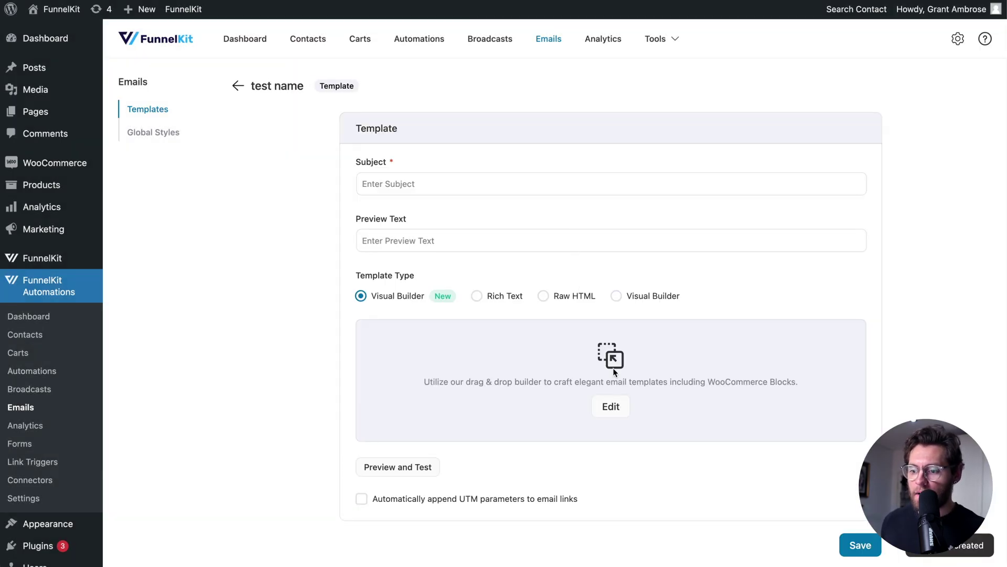
left_click(617, 408)
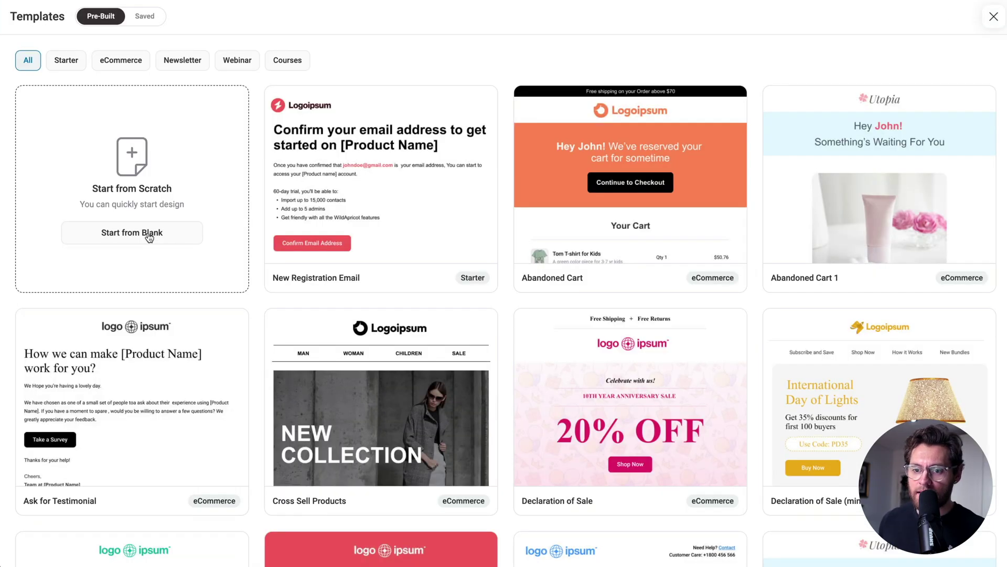
Start the template from blank, then load the FunnelKit pricing page from the pasted offer URL
left_click(149, 236)
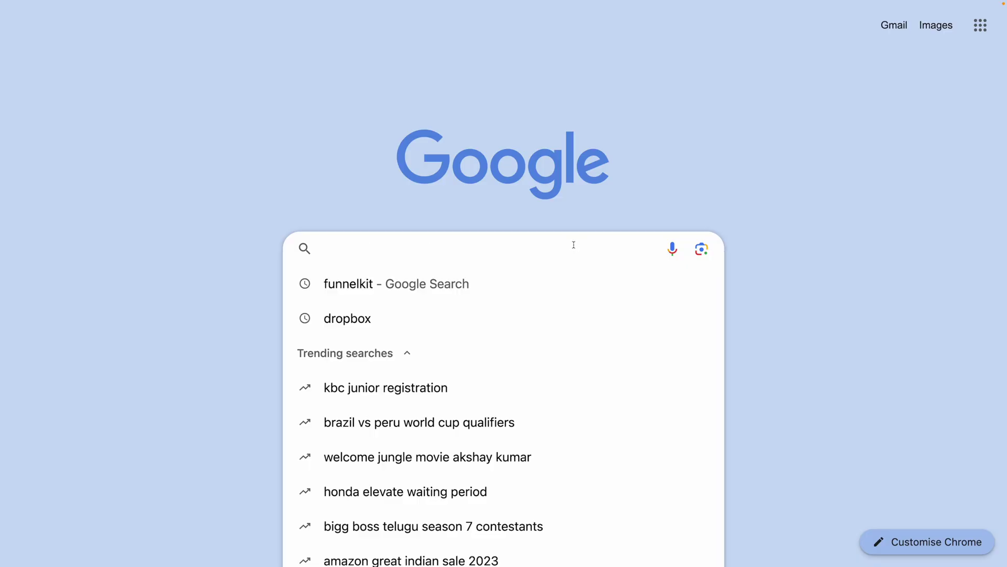
type("https://funnelkit.com/exclusive-offer/")
key("Return")
scroll(892, 243, "down", 15)
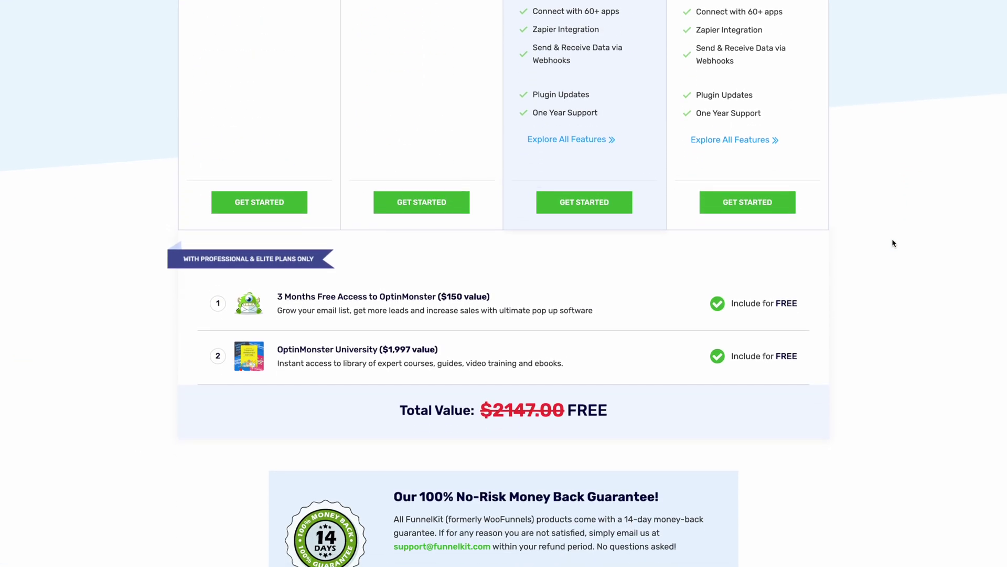